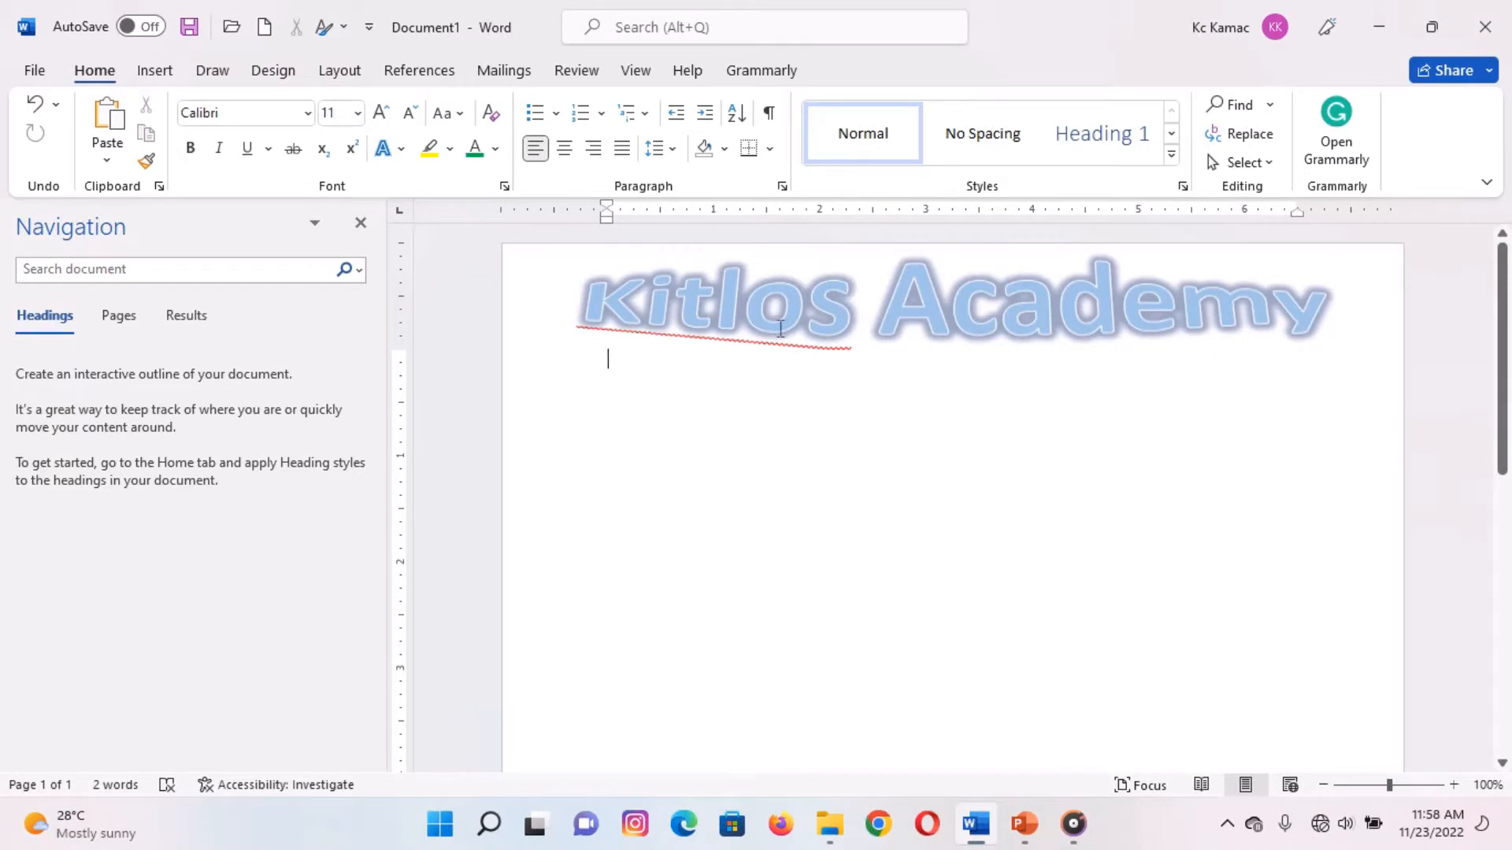
# Apply the white-filled, blue-outlined text effect style to the "Kitlos Academy" WordArt
pyautogui.click(778, 324)
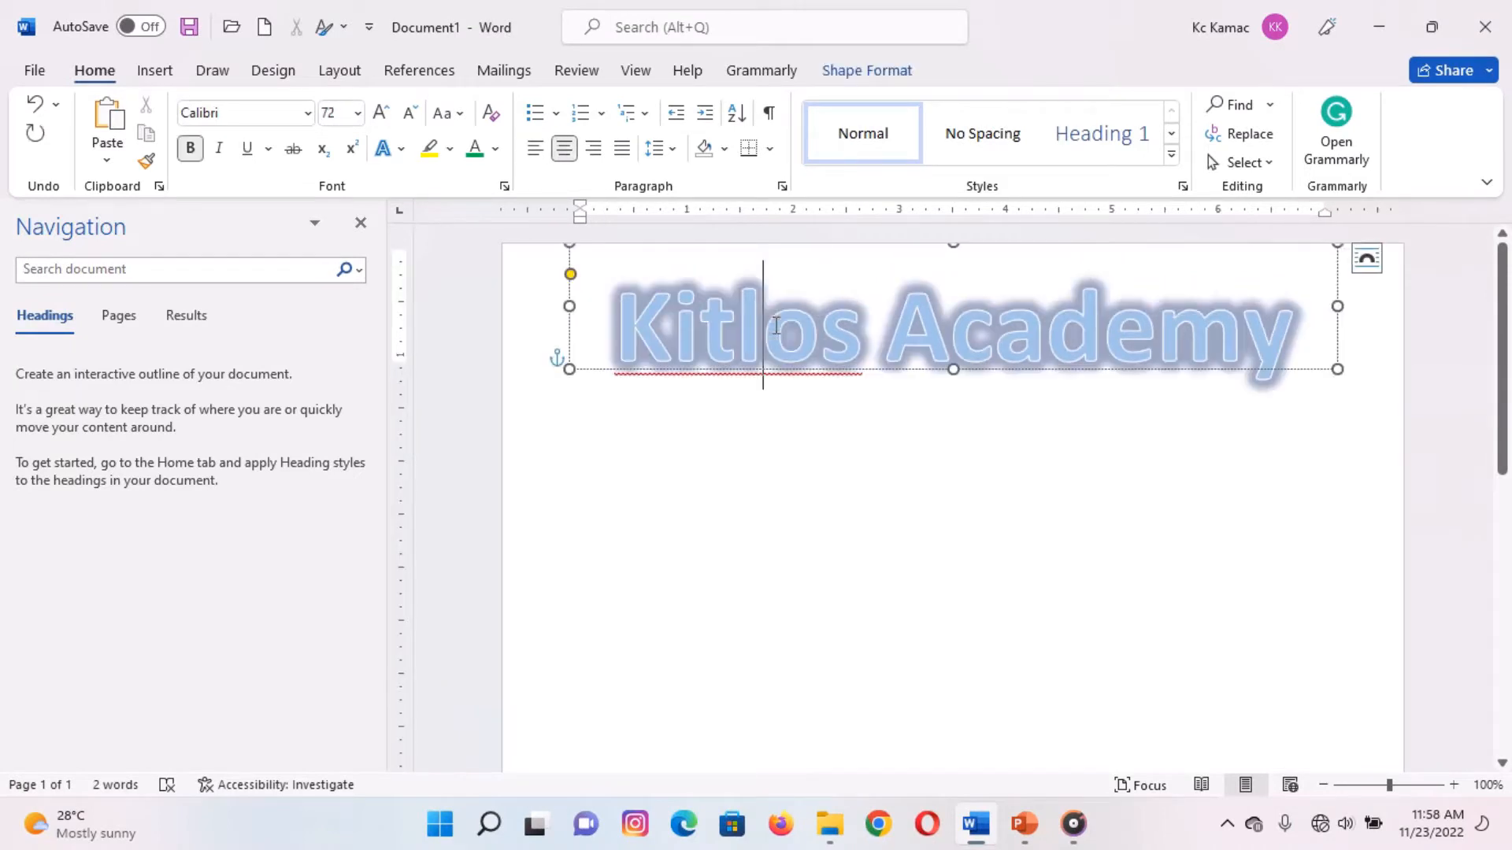
pyautogui.click(828, 369)
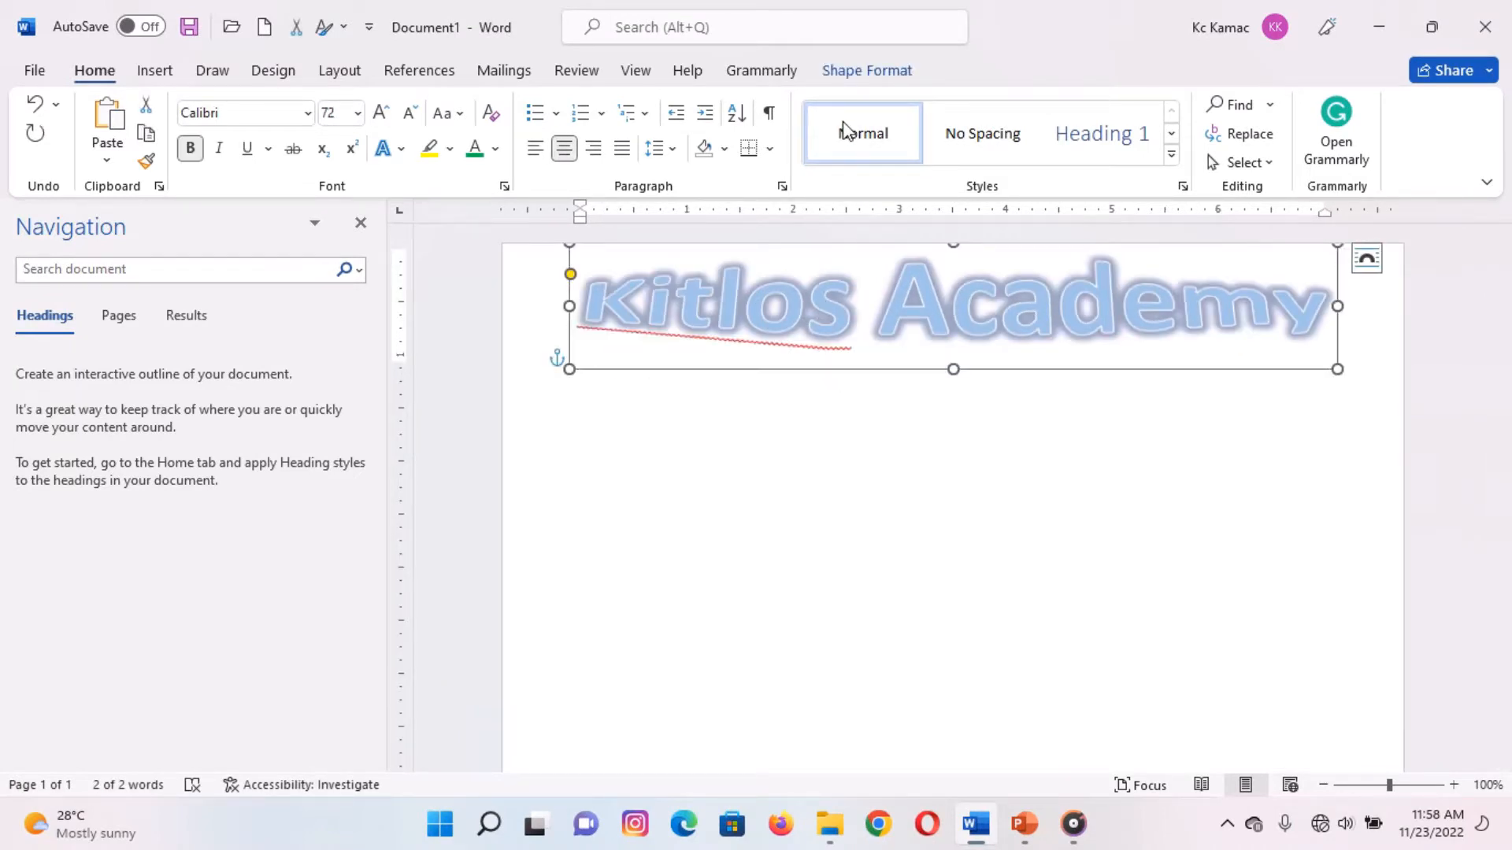
pyautogui.click(858, 72)
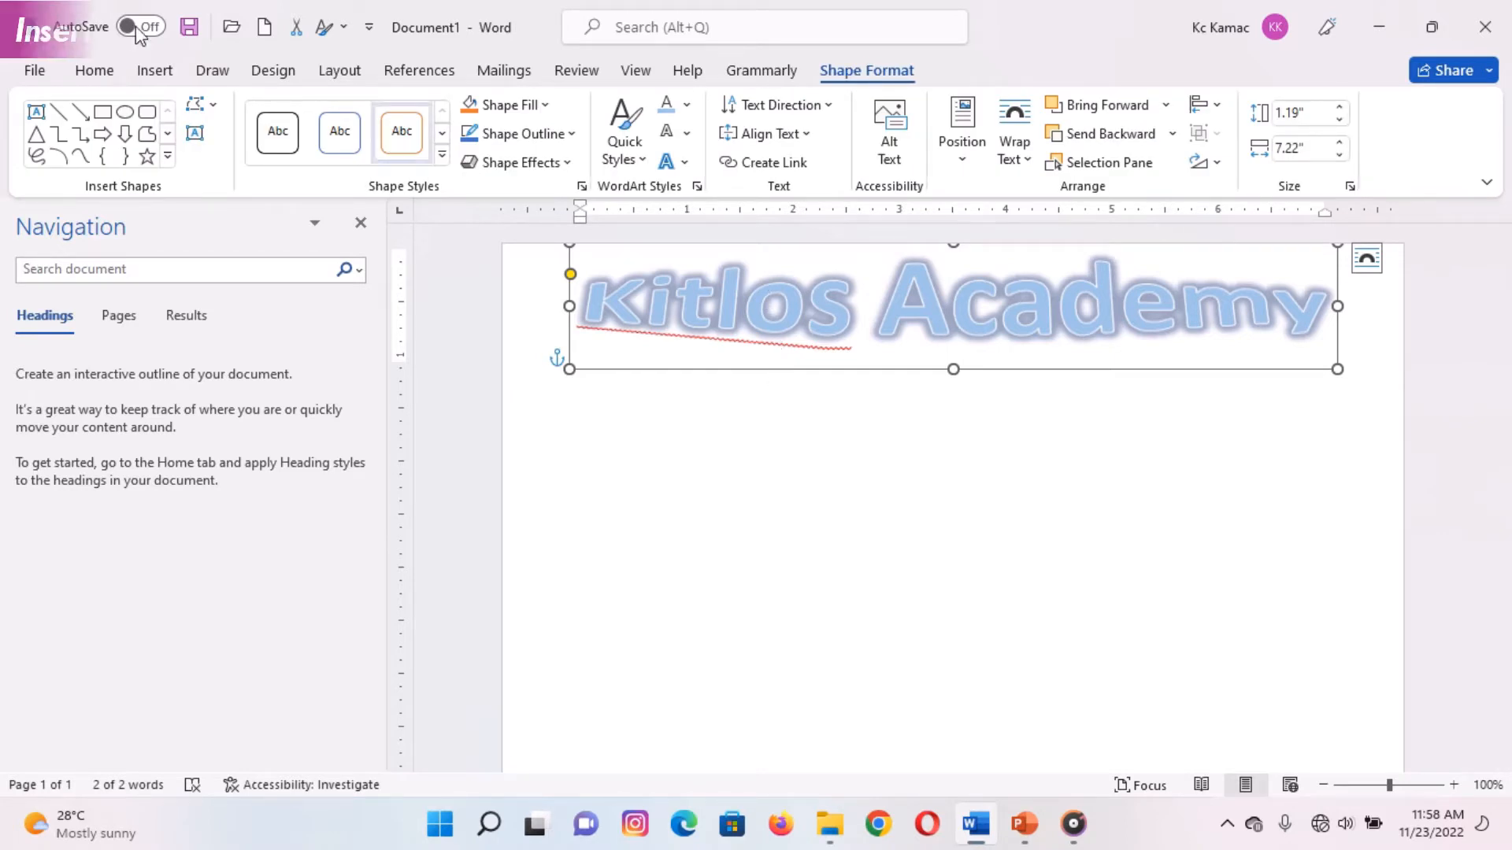
pyautogui.click(105, 73)
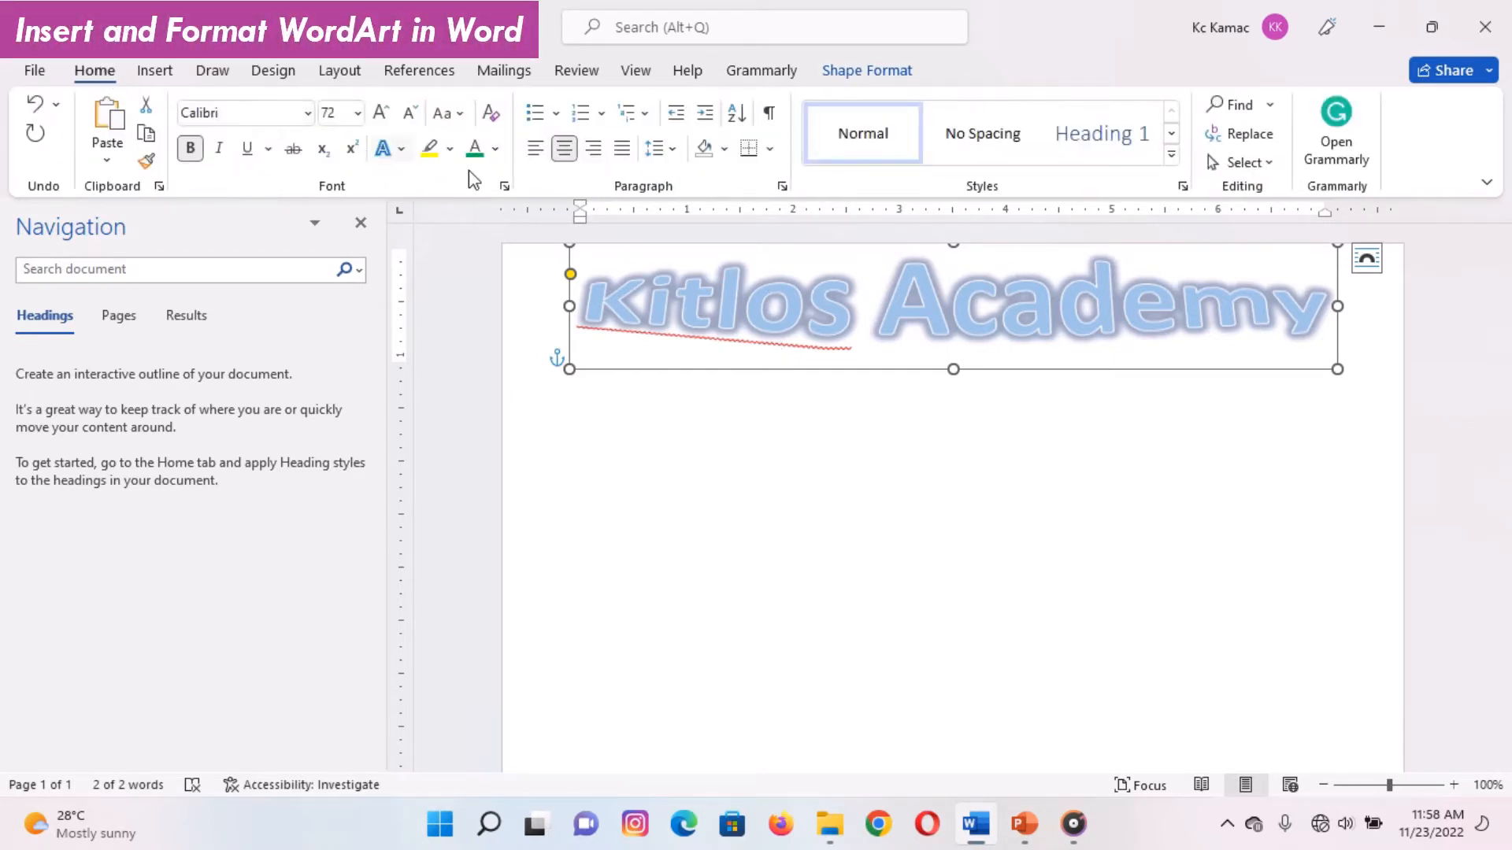
pyautogui.click(401, 154)
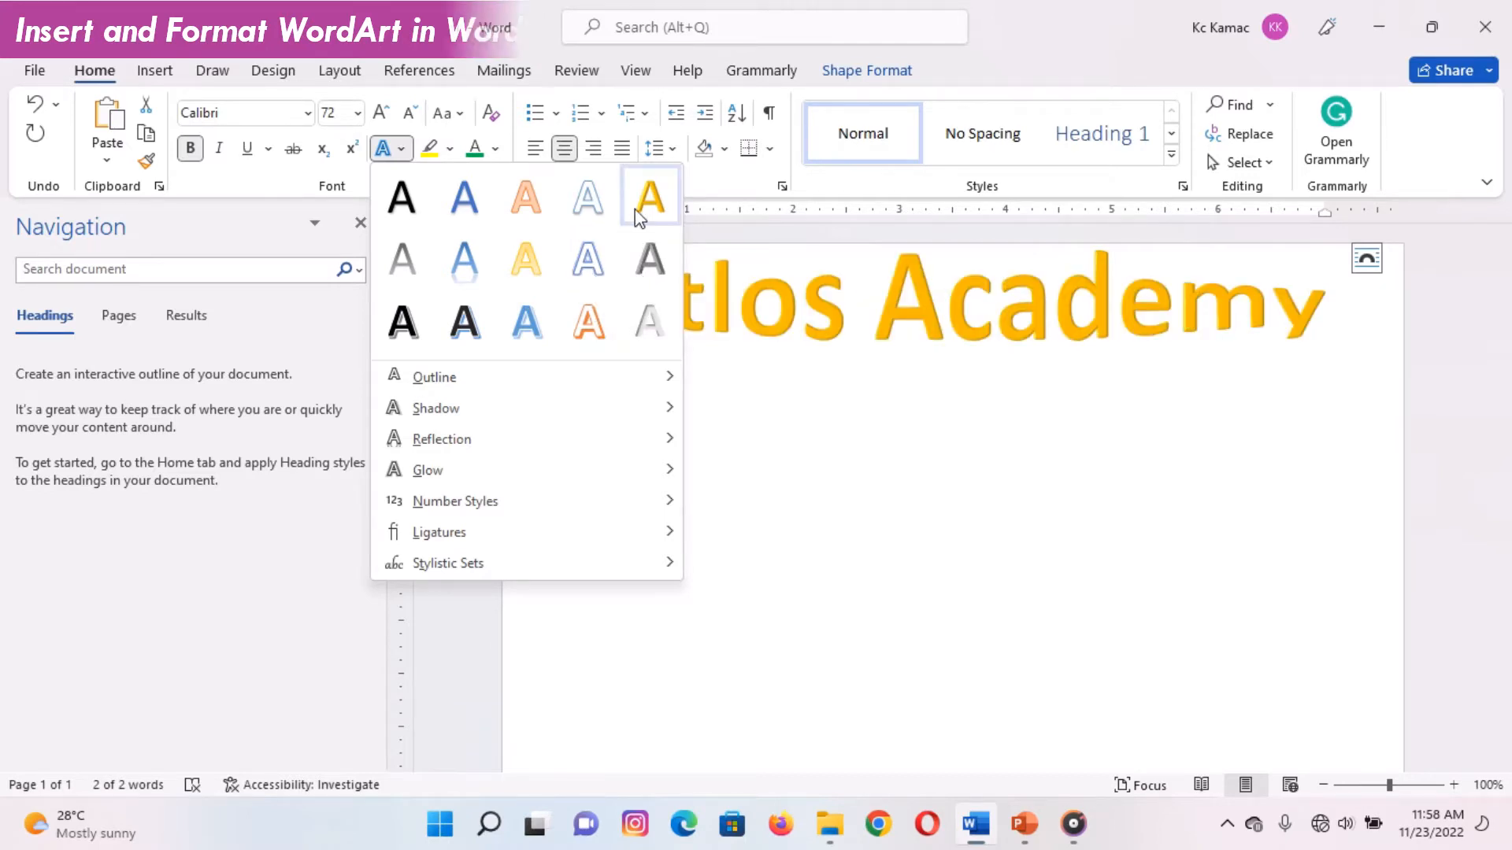
pyautogui.click(587, 264)
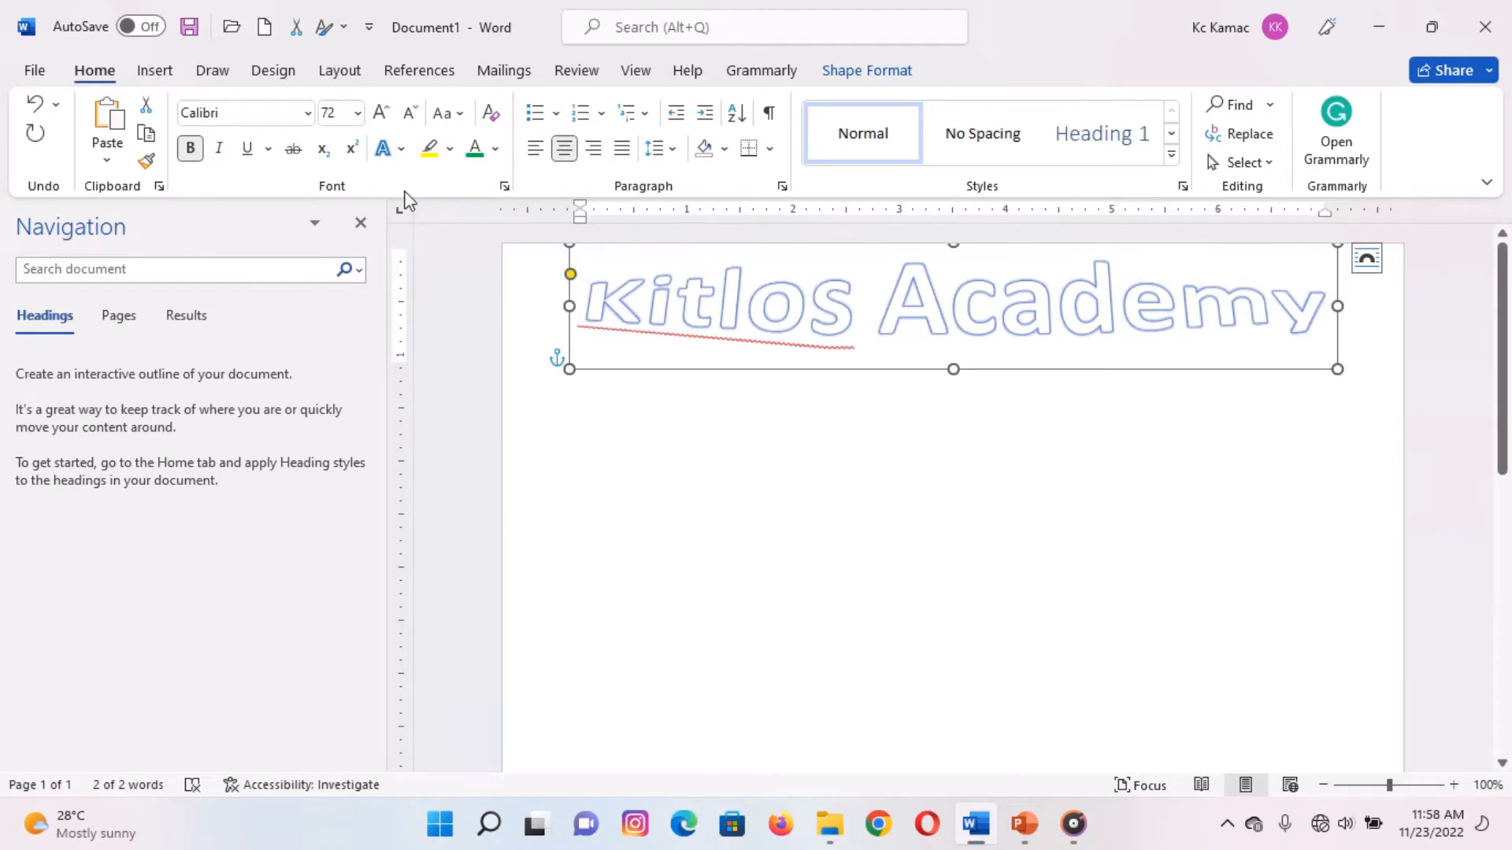
# Change the text outline of the "Kitlos Academy" WordArt to a dark green theme color and deselect it
pyautogui.click(406, 155)
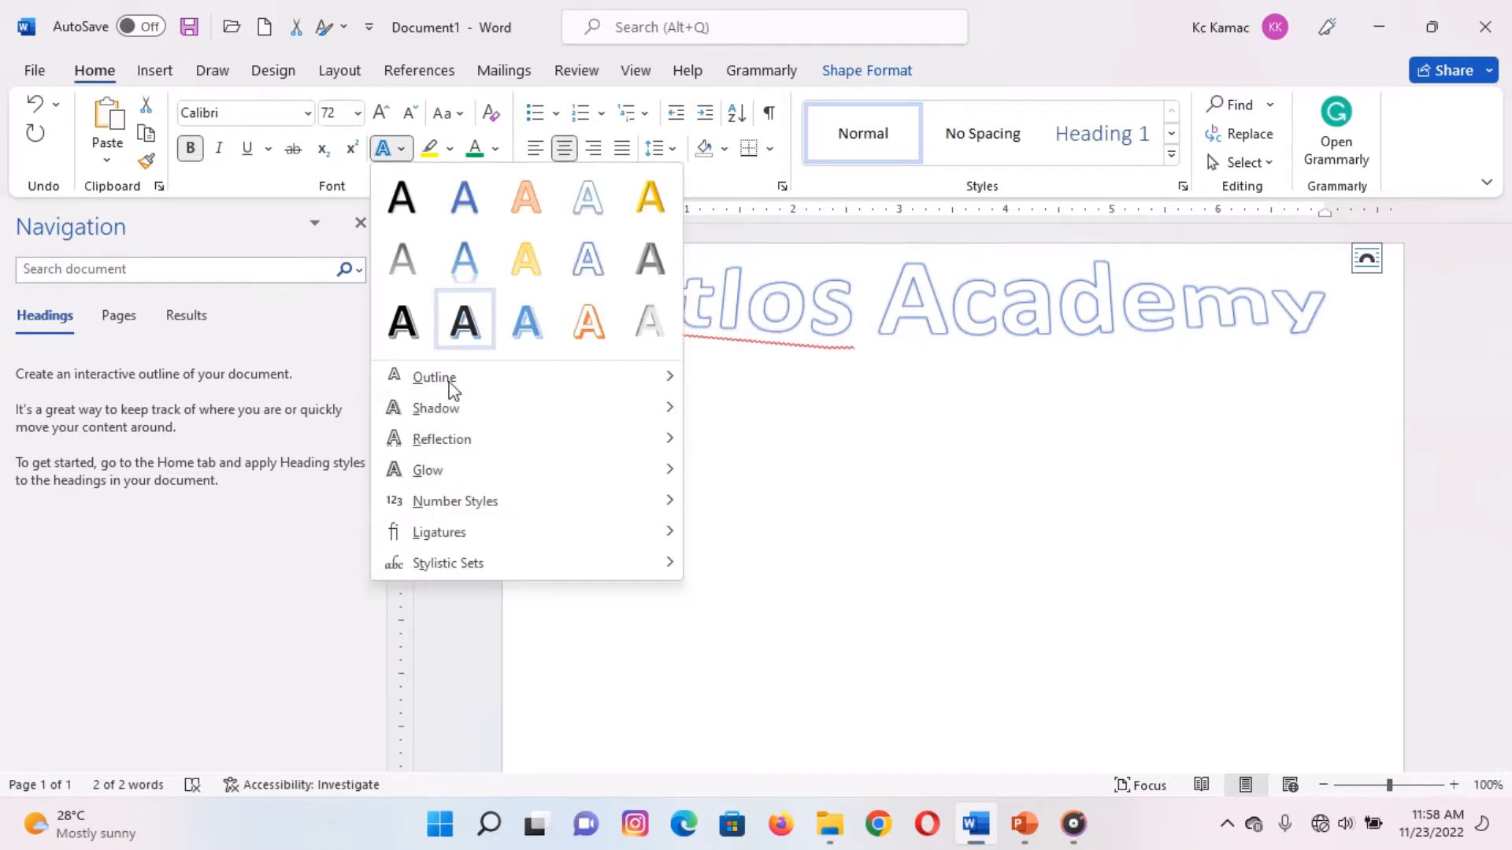
pyautogui.moveTo(687, 391)
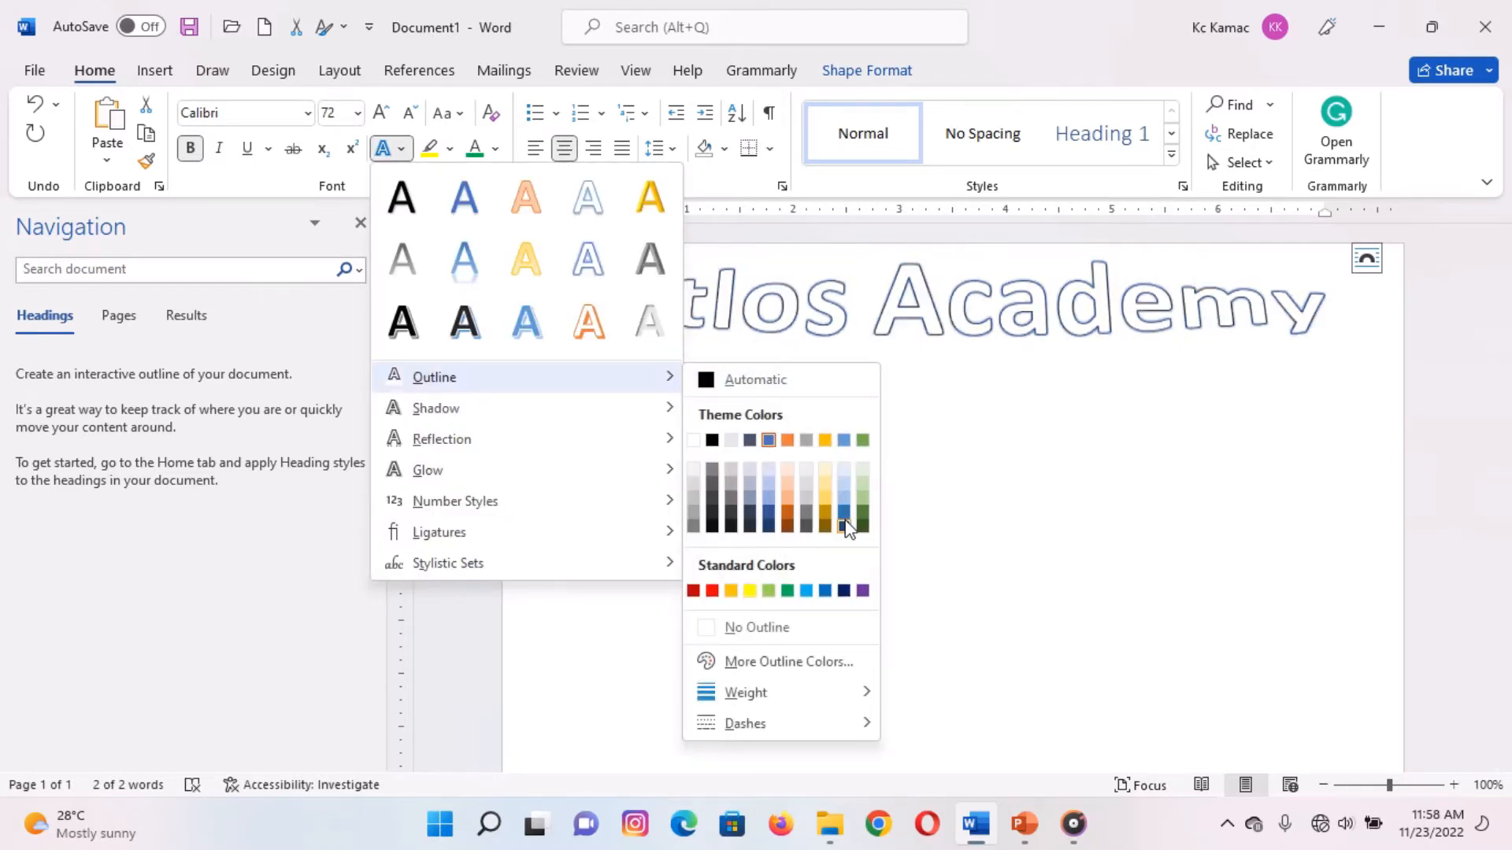
pyautogui.click(886, 512)
pyautogui.click(1085, 580)
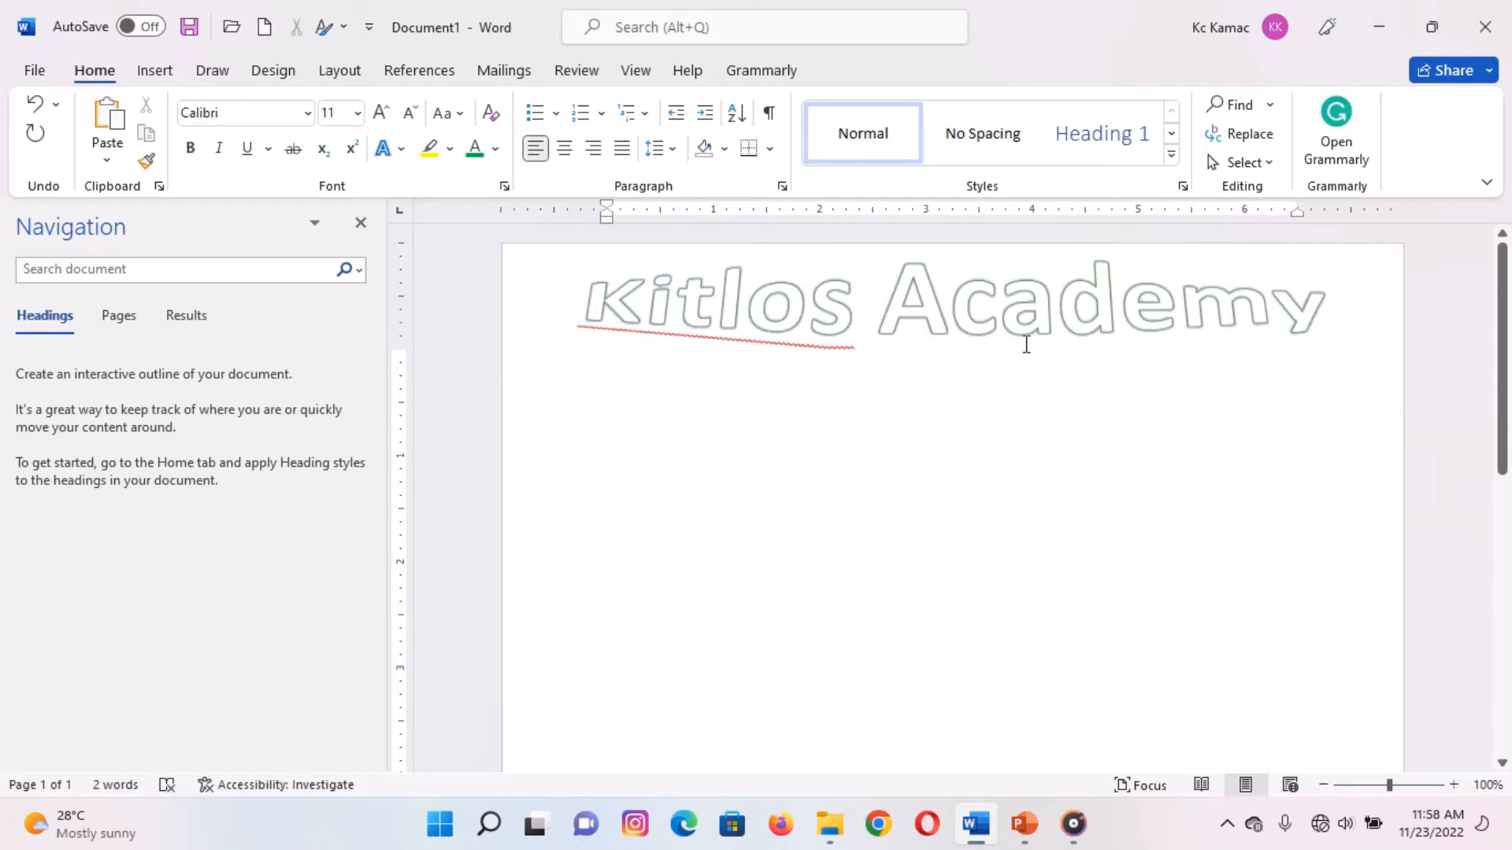
# Insert a new WordArt in the blue style with a hard shadow and place it centered below the "Kitlos Academy" heading
pyautogui.click(155, 71)
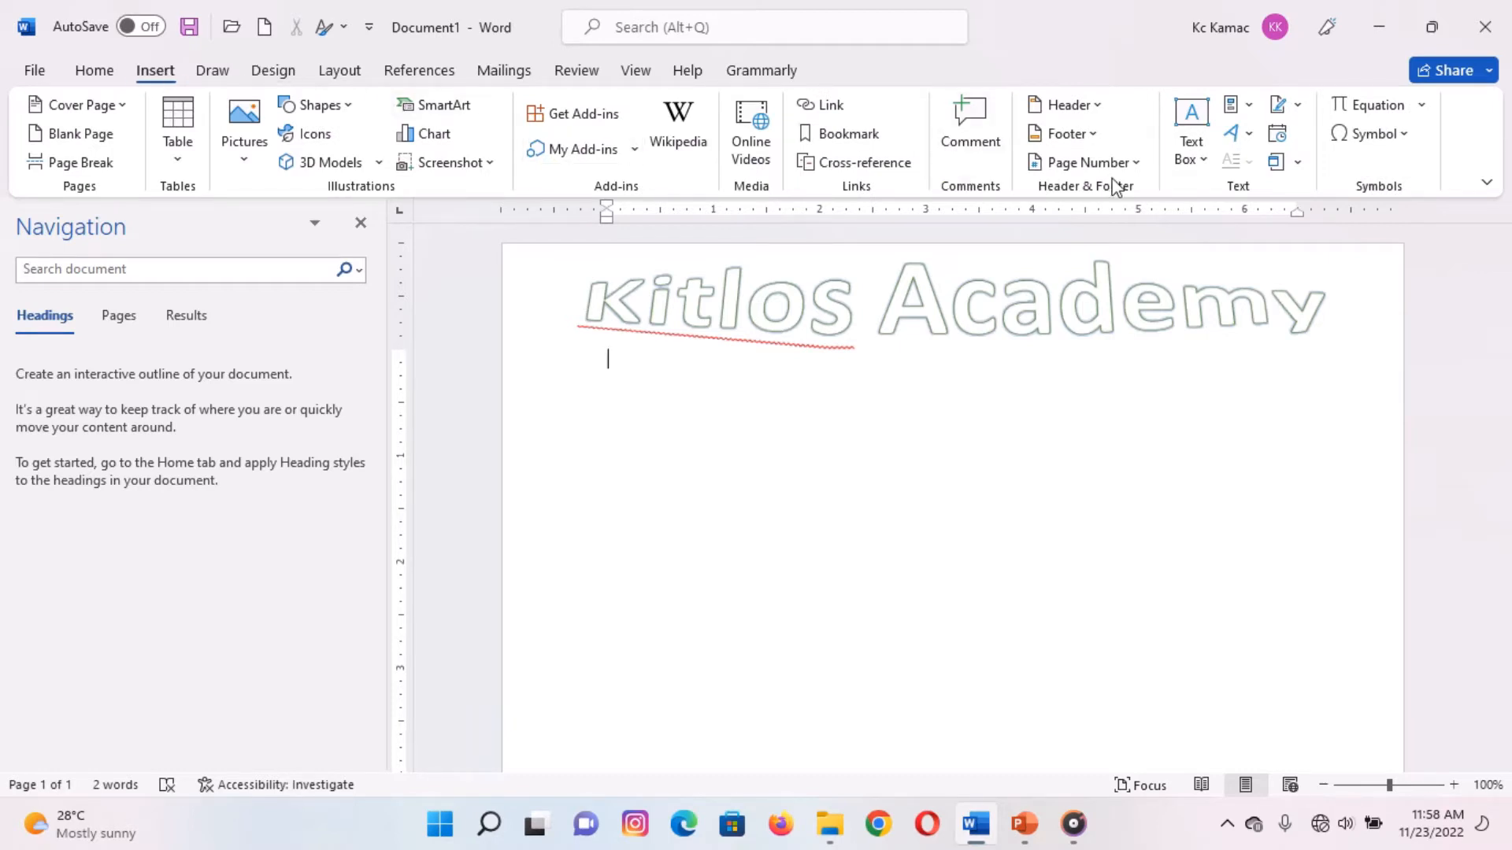
pyautogui.click(1248, 138)
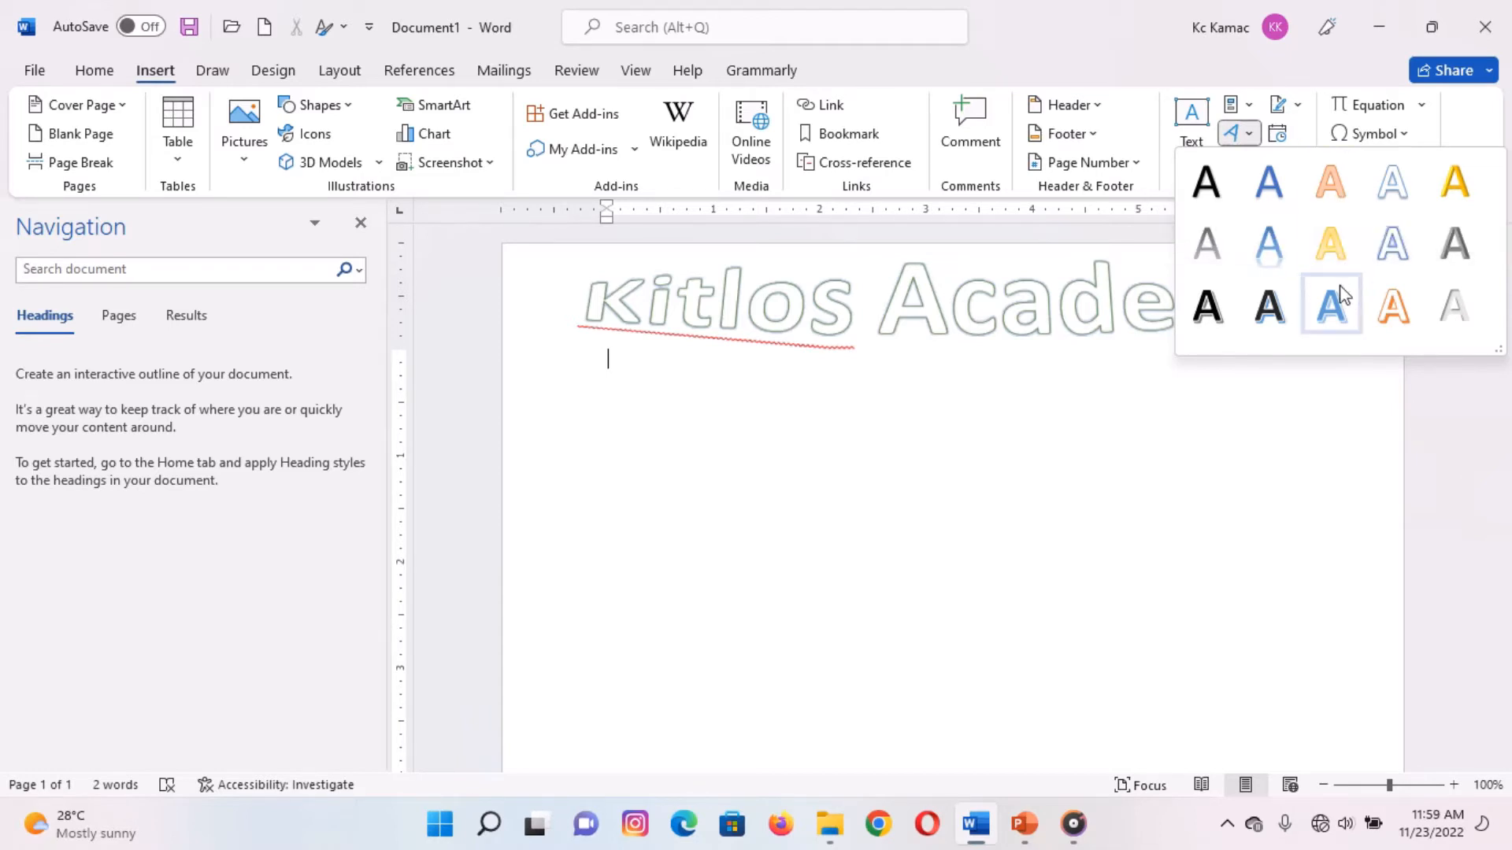
pyautogui.click(1330, 314)
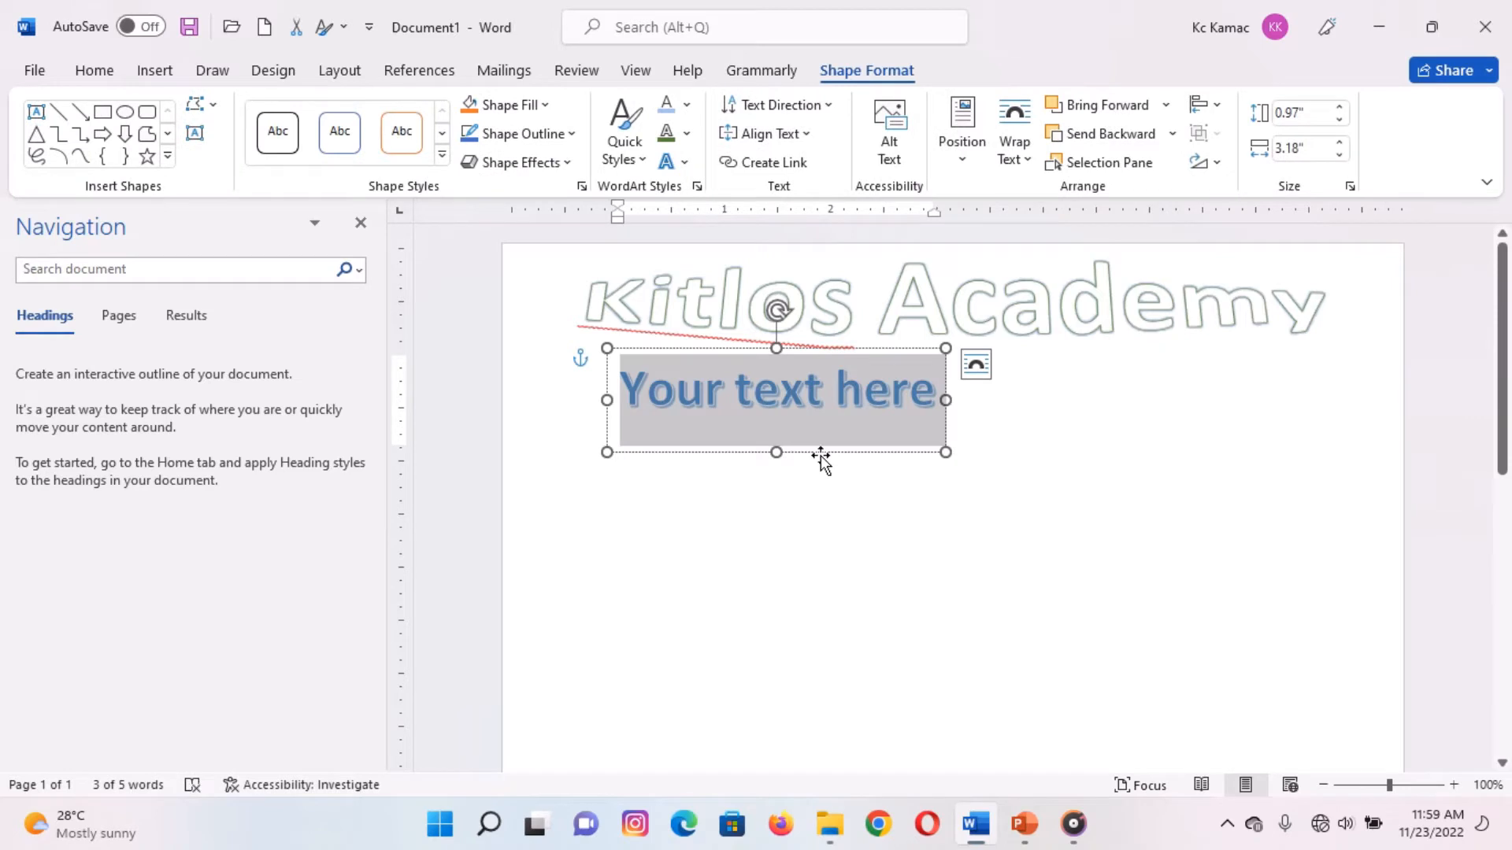
pyautogui.moveTo(821, 461); pyautogui.dragTo(1007, 532)
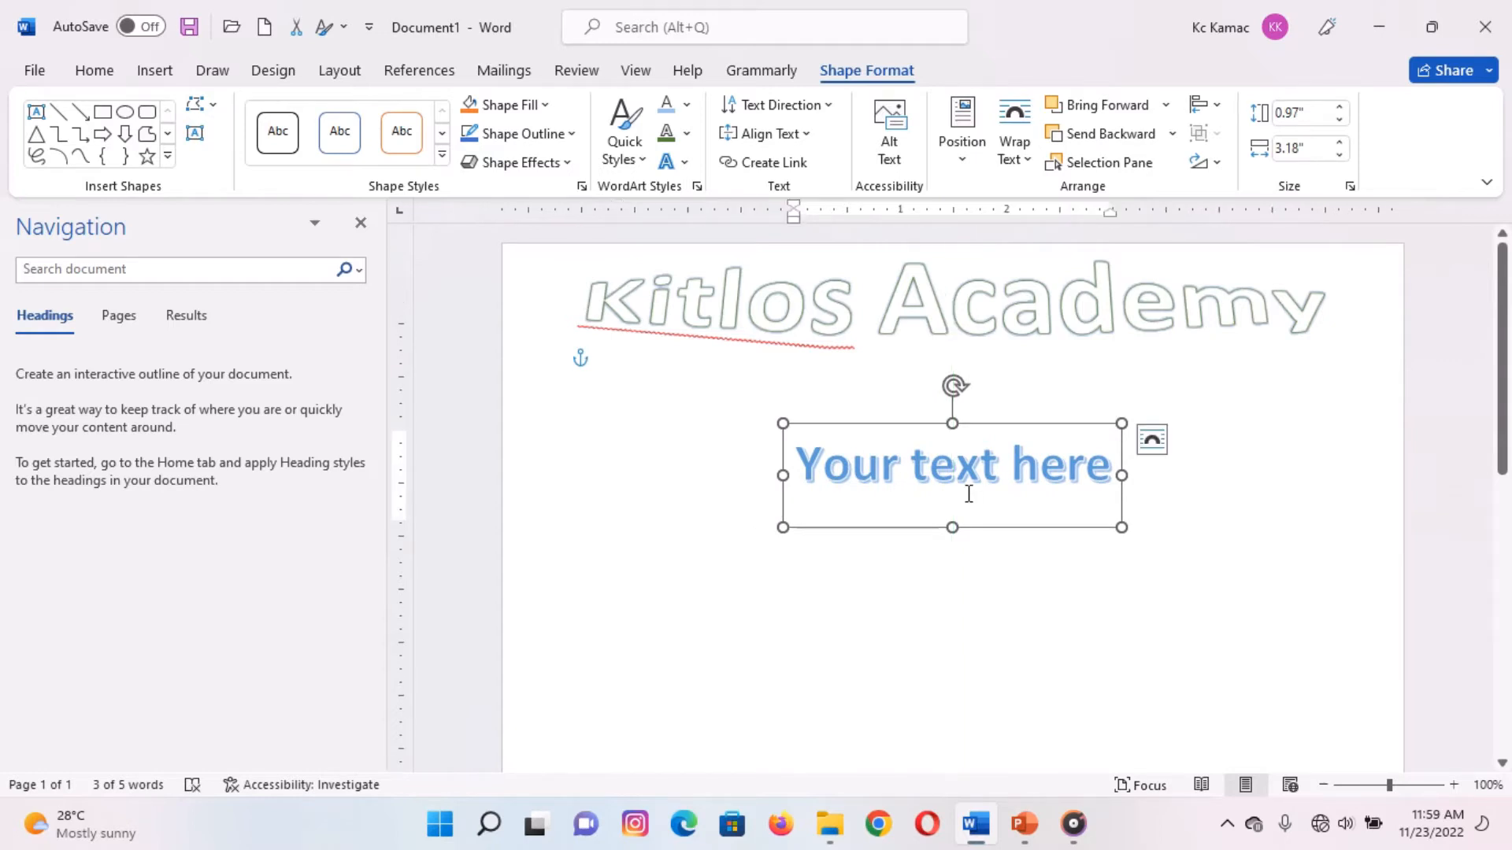
# Replace the new WordArt's placeholder text with "This is my WordArt Text"
pyautogui.write('Th')
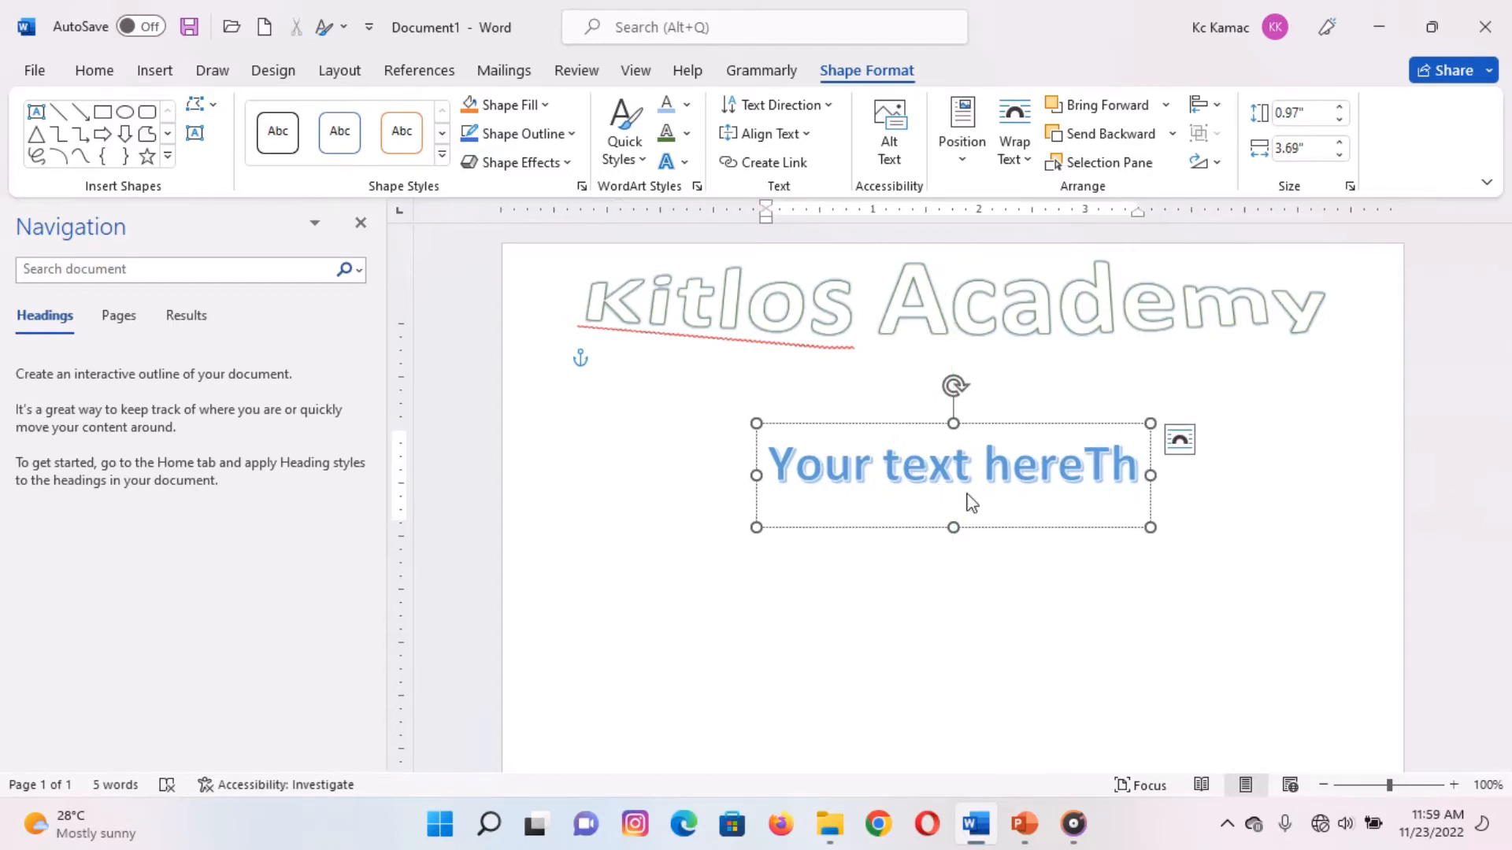
pyautogui.hotkey('ctrl', 'a')
pyautogui.write('This')
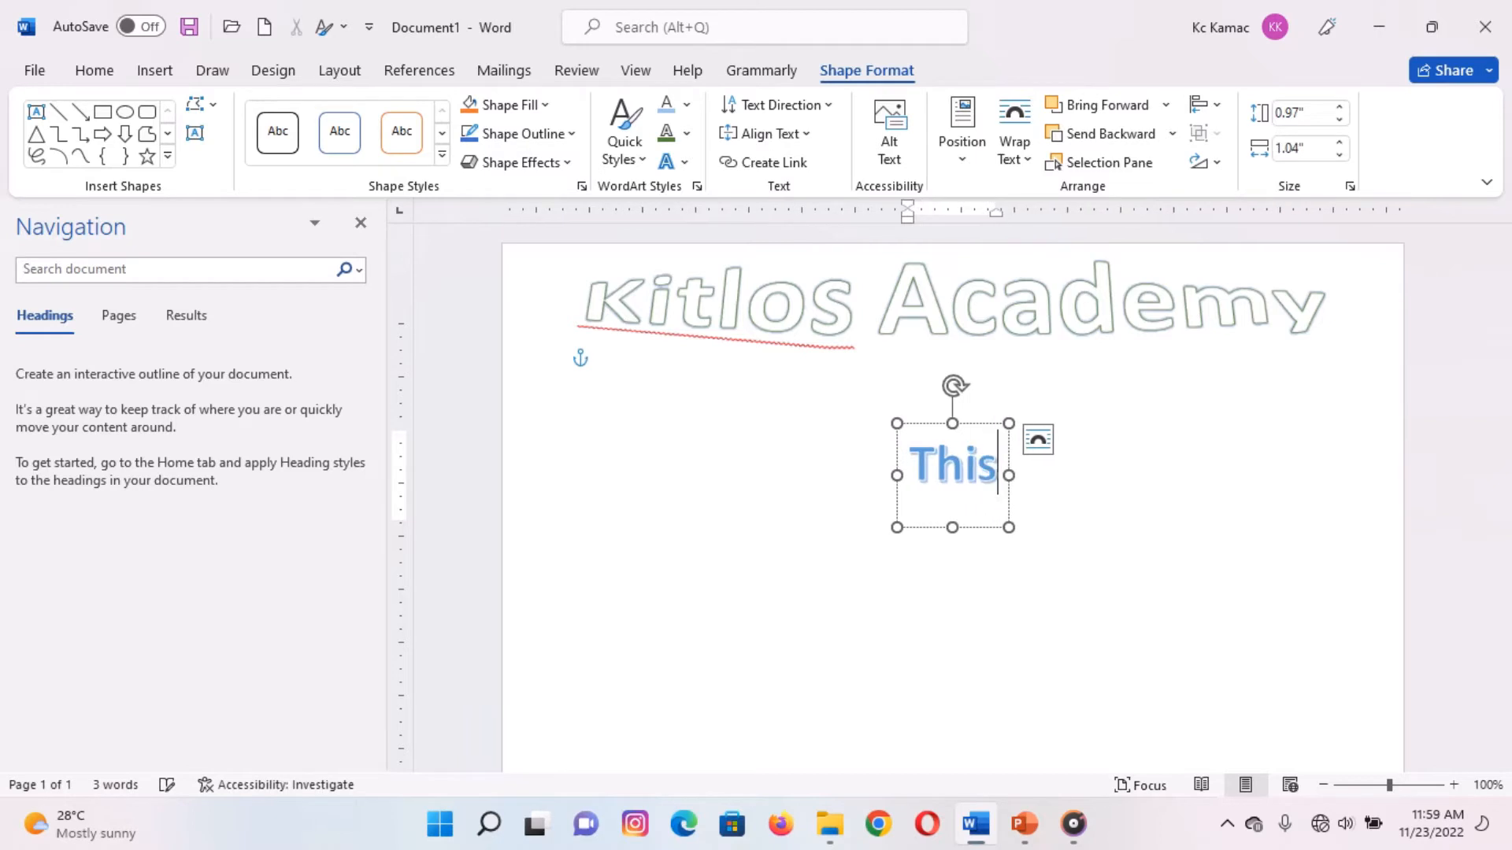
pyautogui.write(' is my')
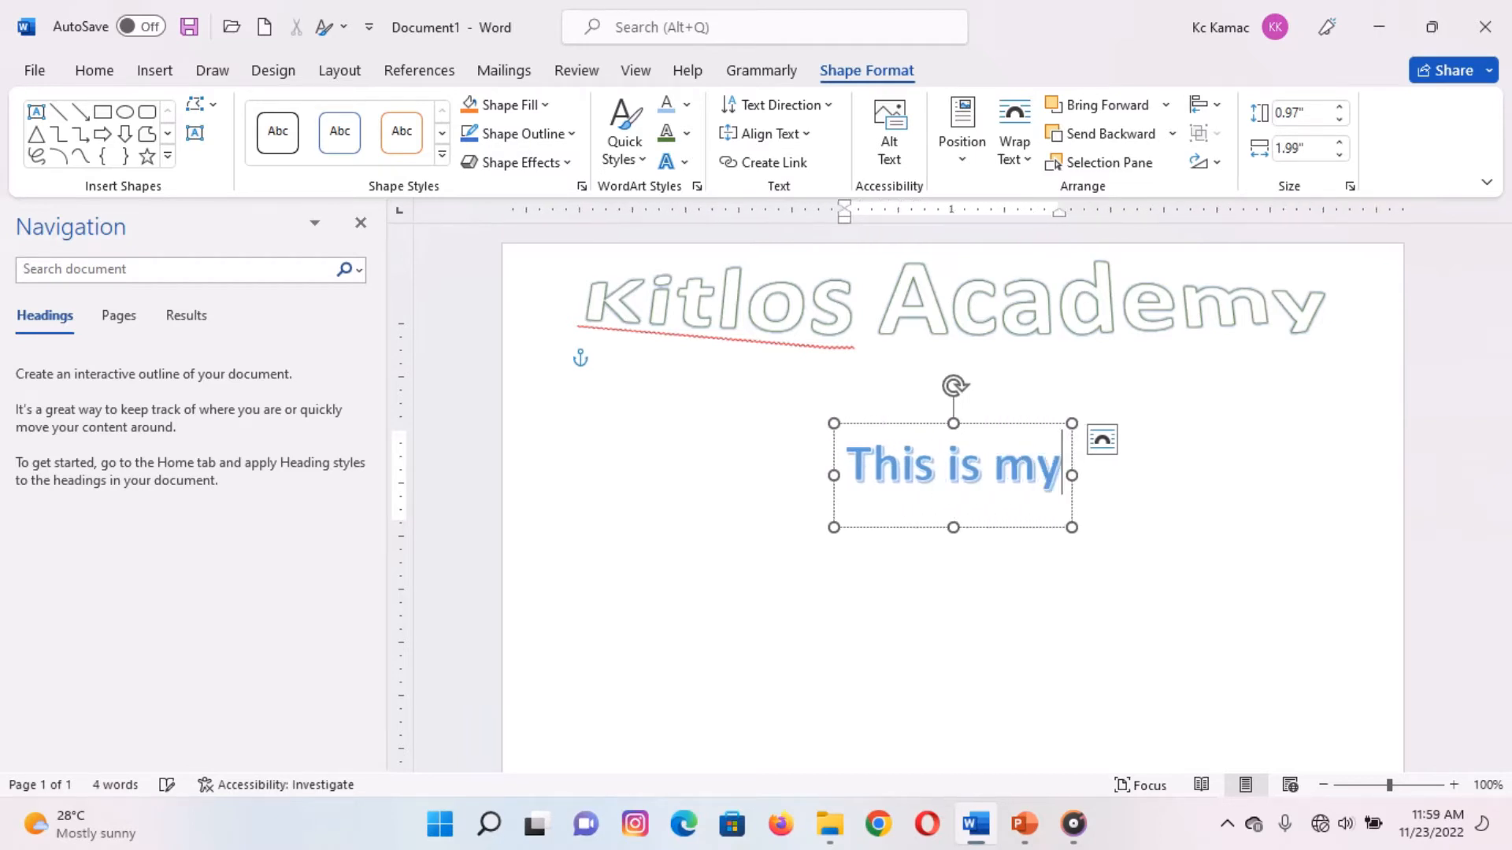
pyautogui.write(' Wor')
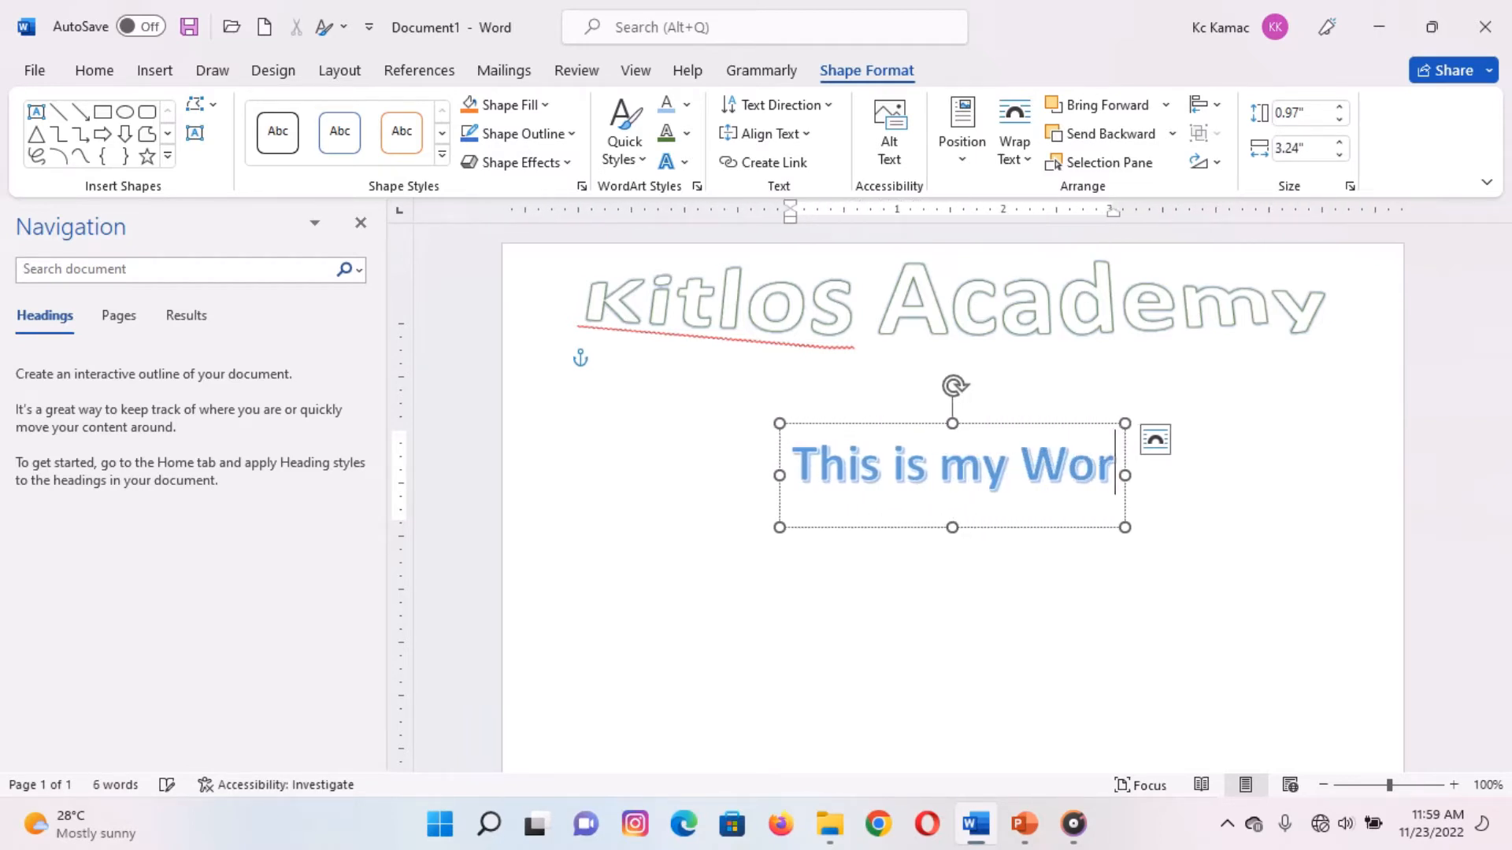
pyautogui.write('dA')
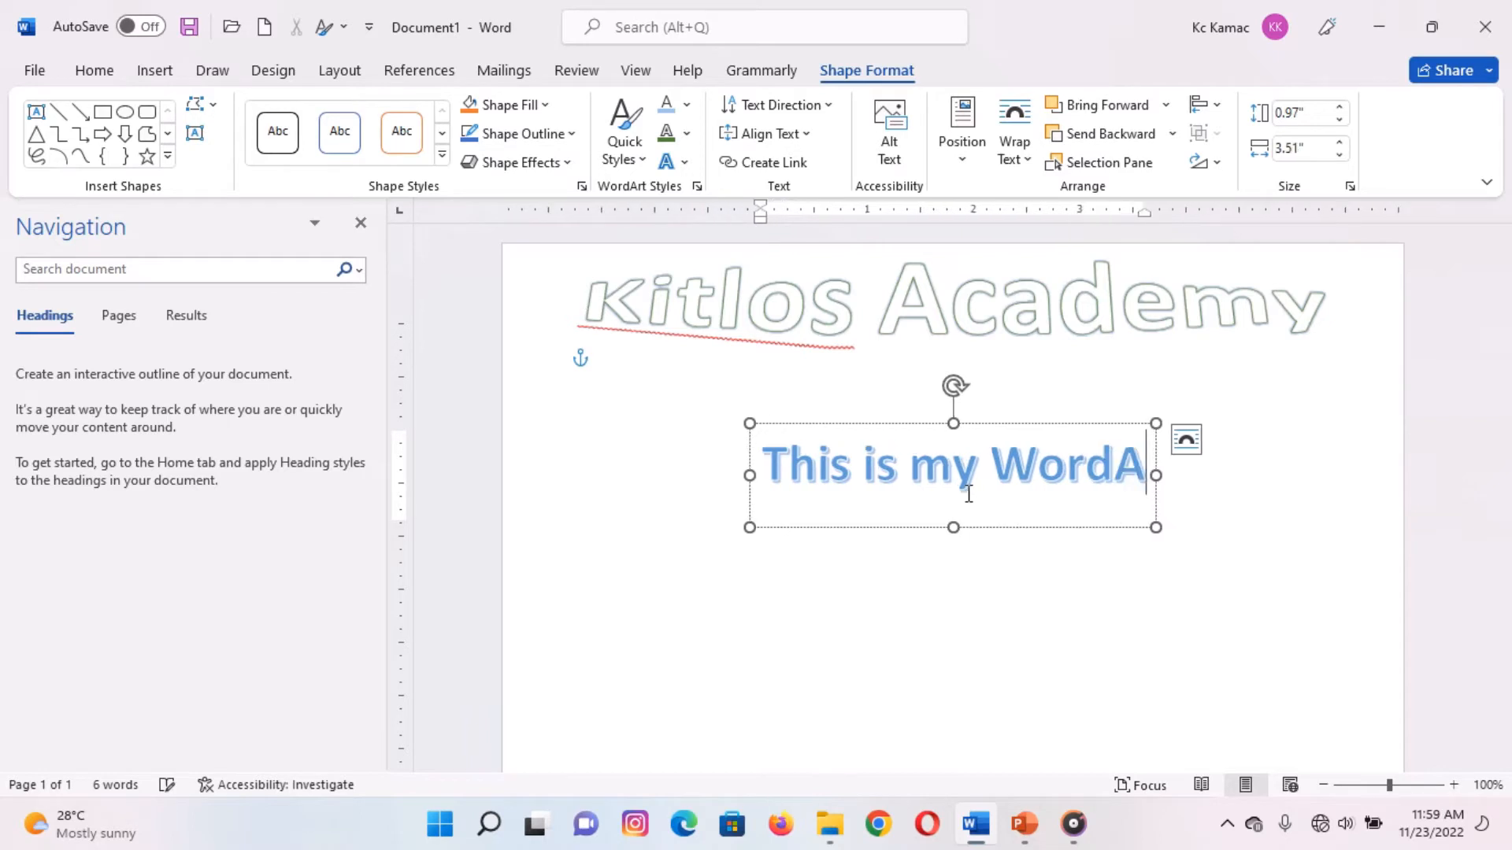
pyautogui.write('rt')
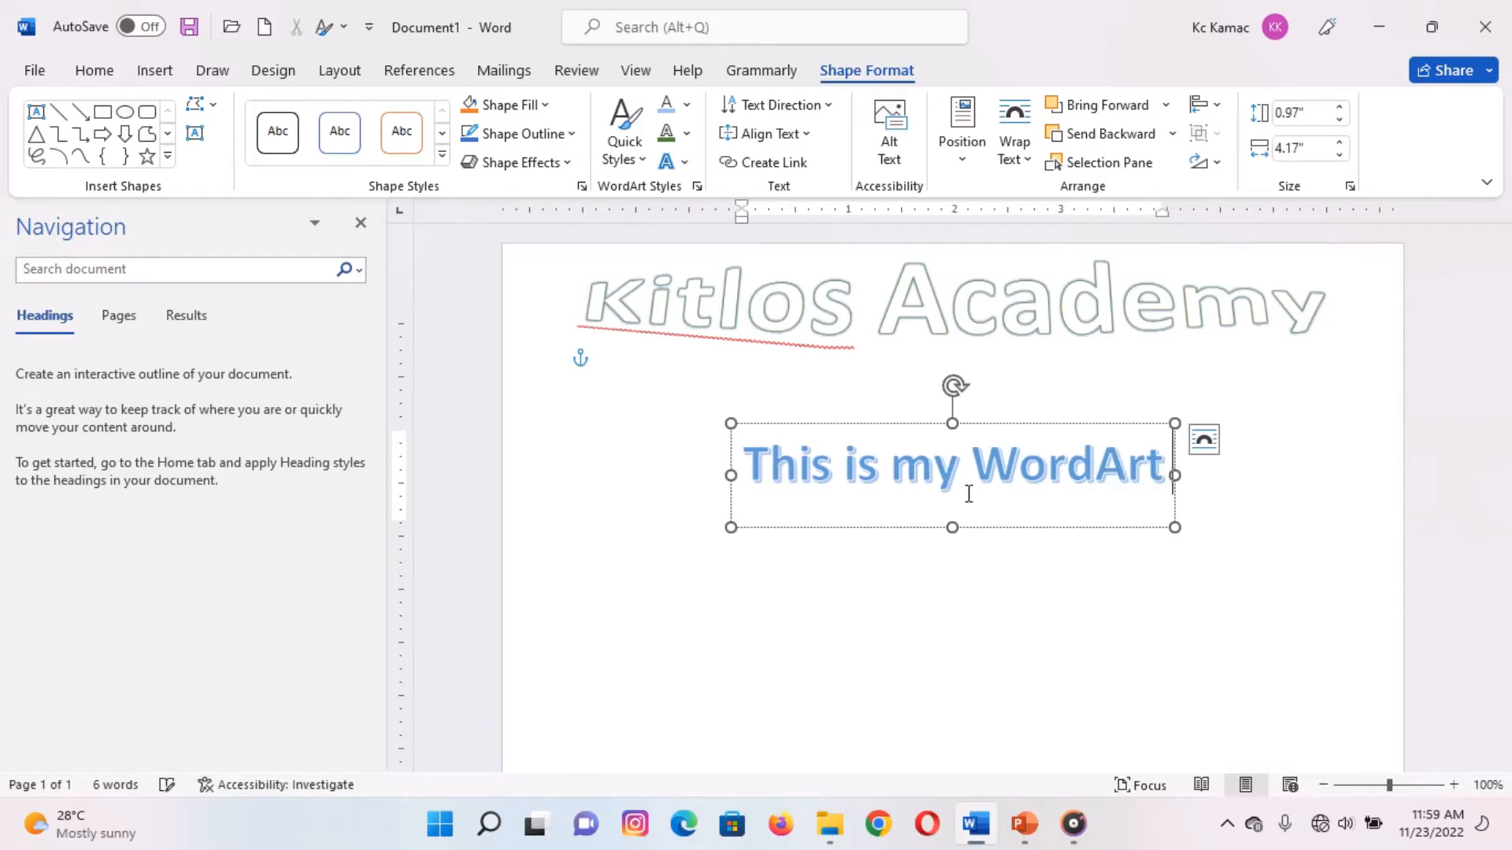
pyautogui.write(' Text')
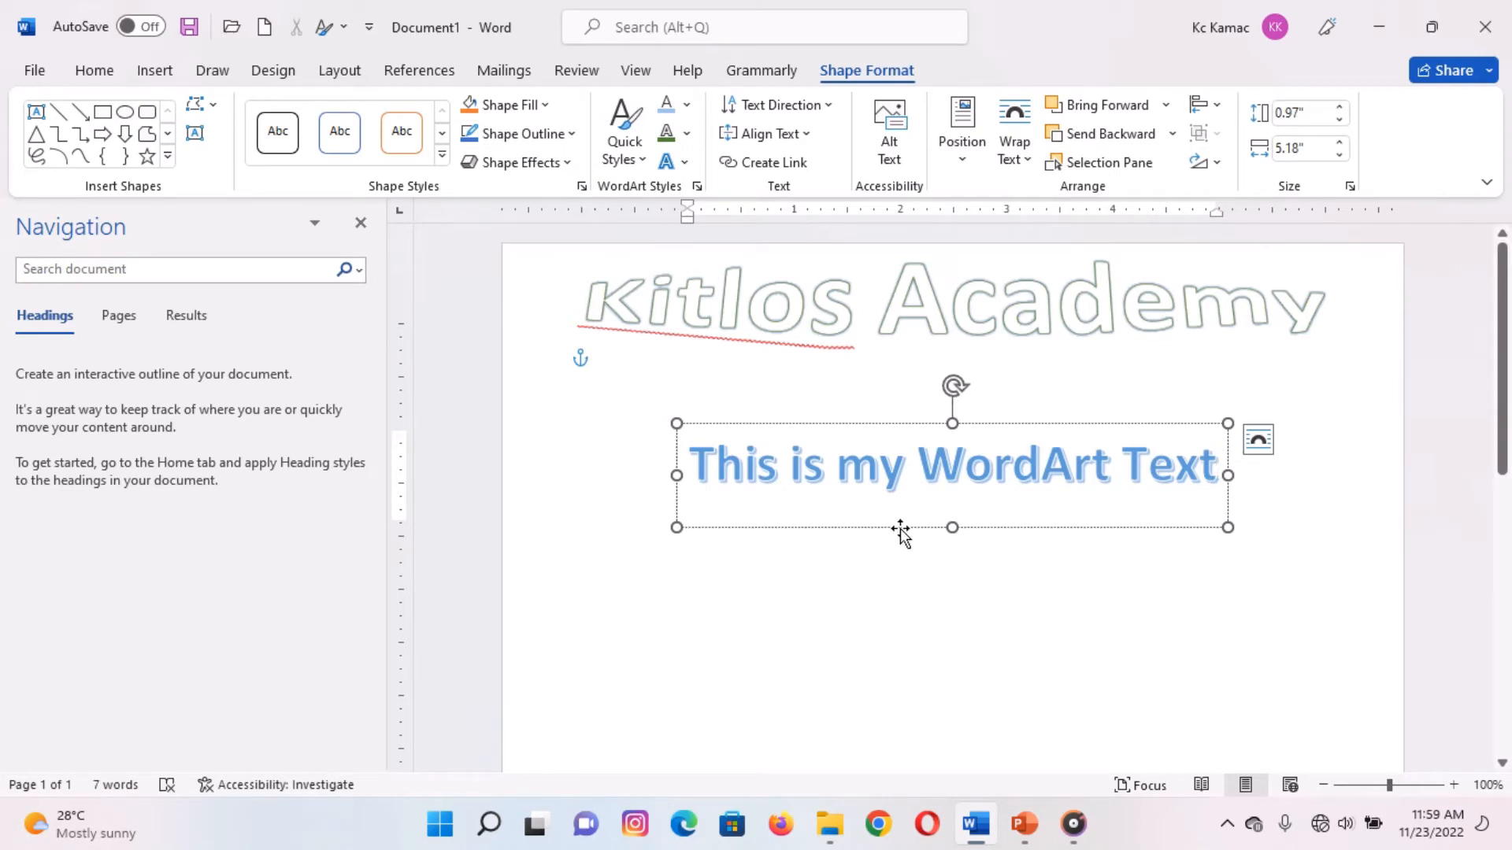
# Delete the "Kitlos Academy" WordArt and move "This is my WordArt Text" up to the top of the page
pyautogui.moveTo(900, 533); pyautogui.dragTo(897, 472)
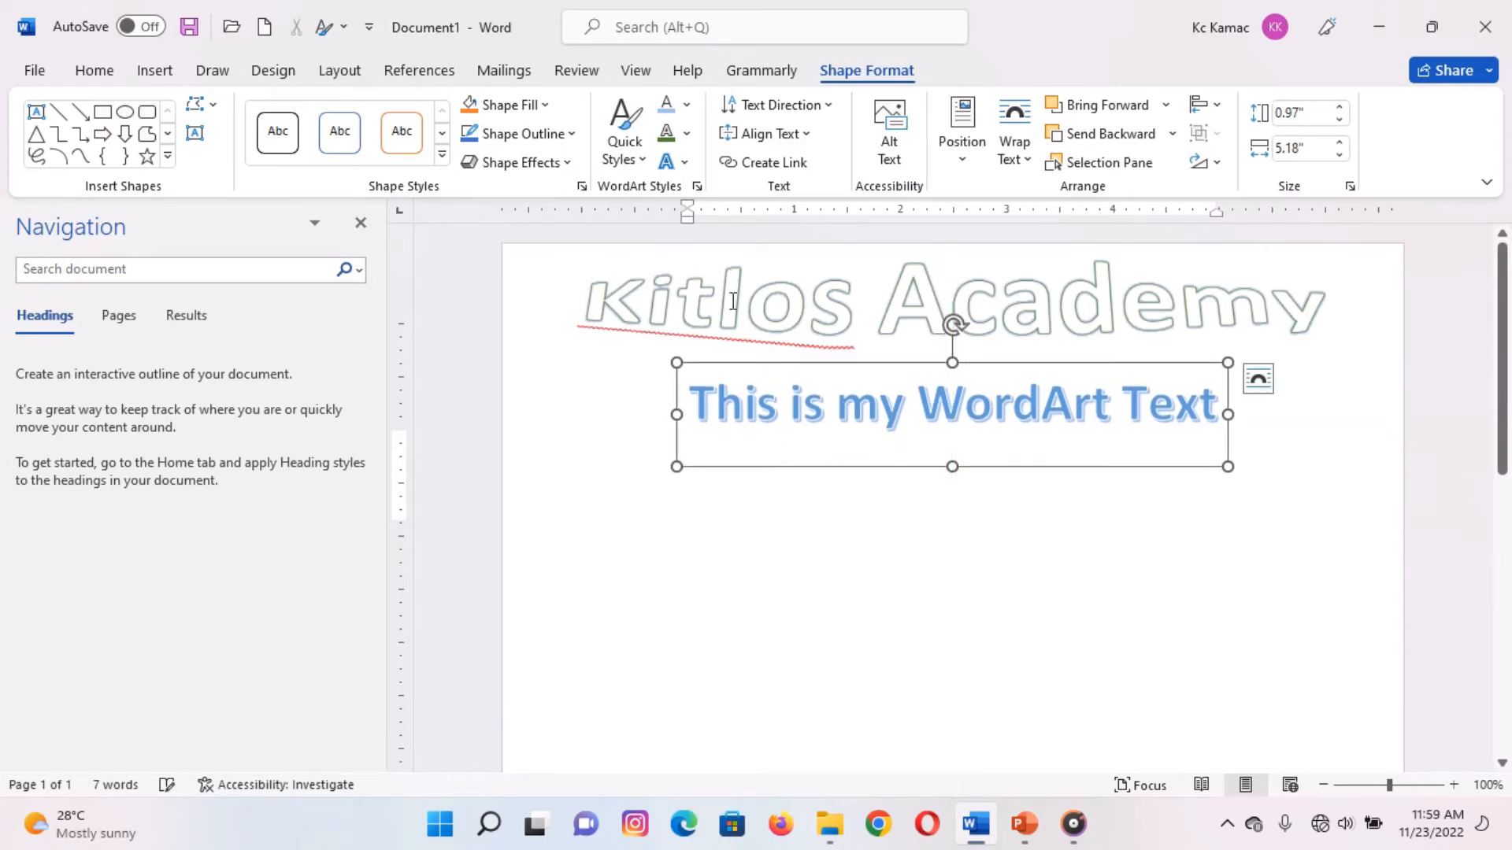
pyautogui.click(579, 358)
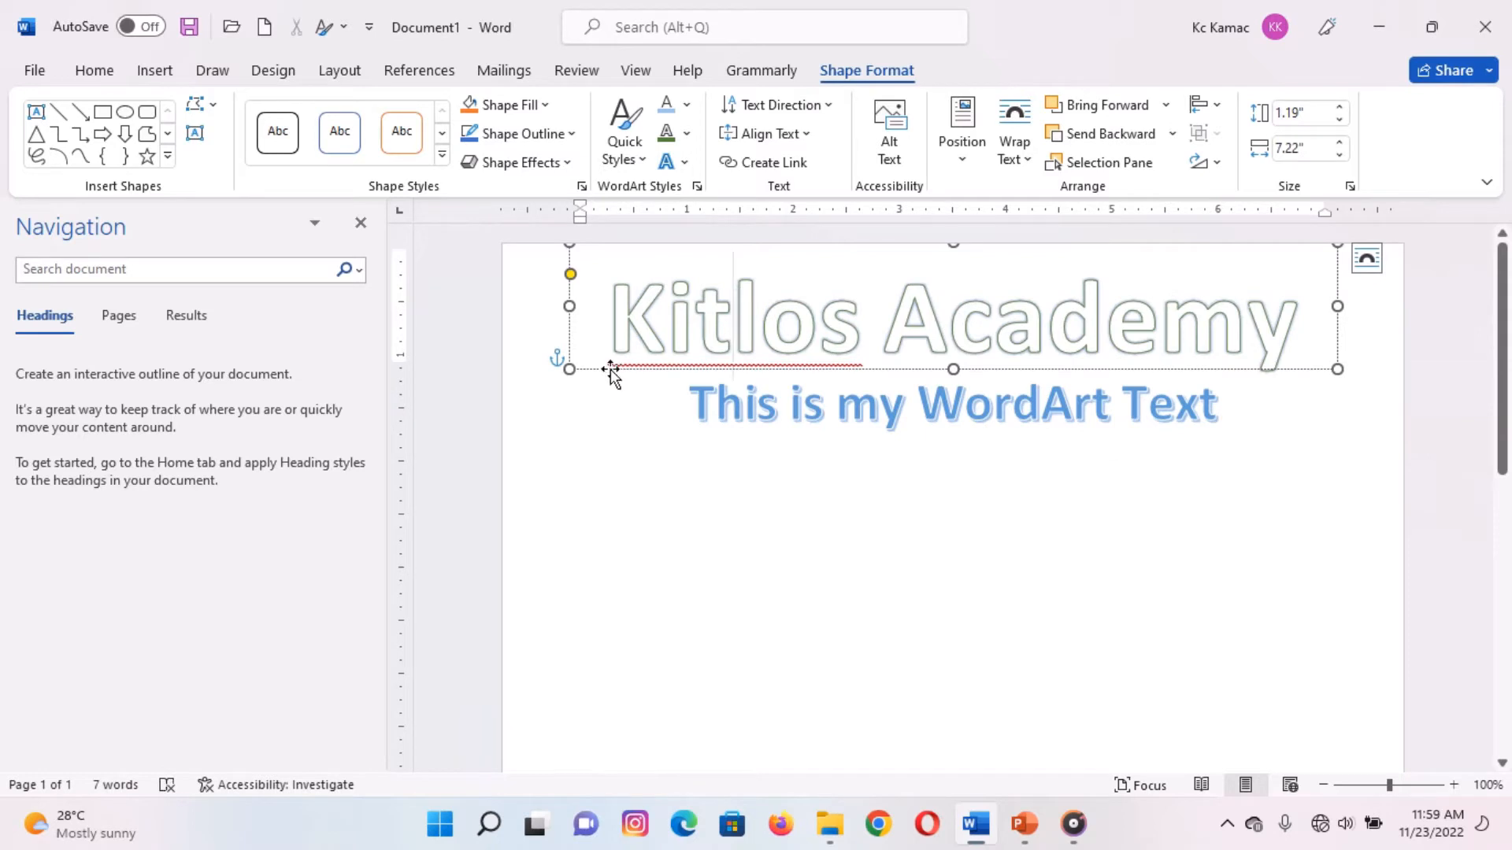
pyautogui.press('Delete')
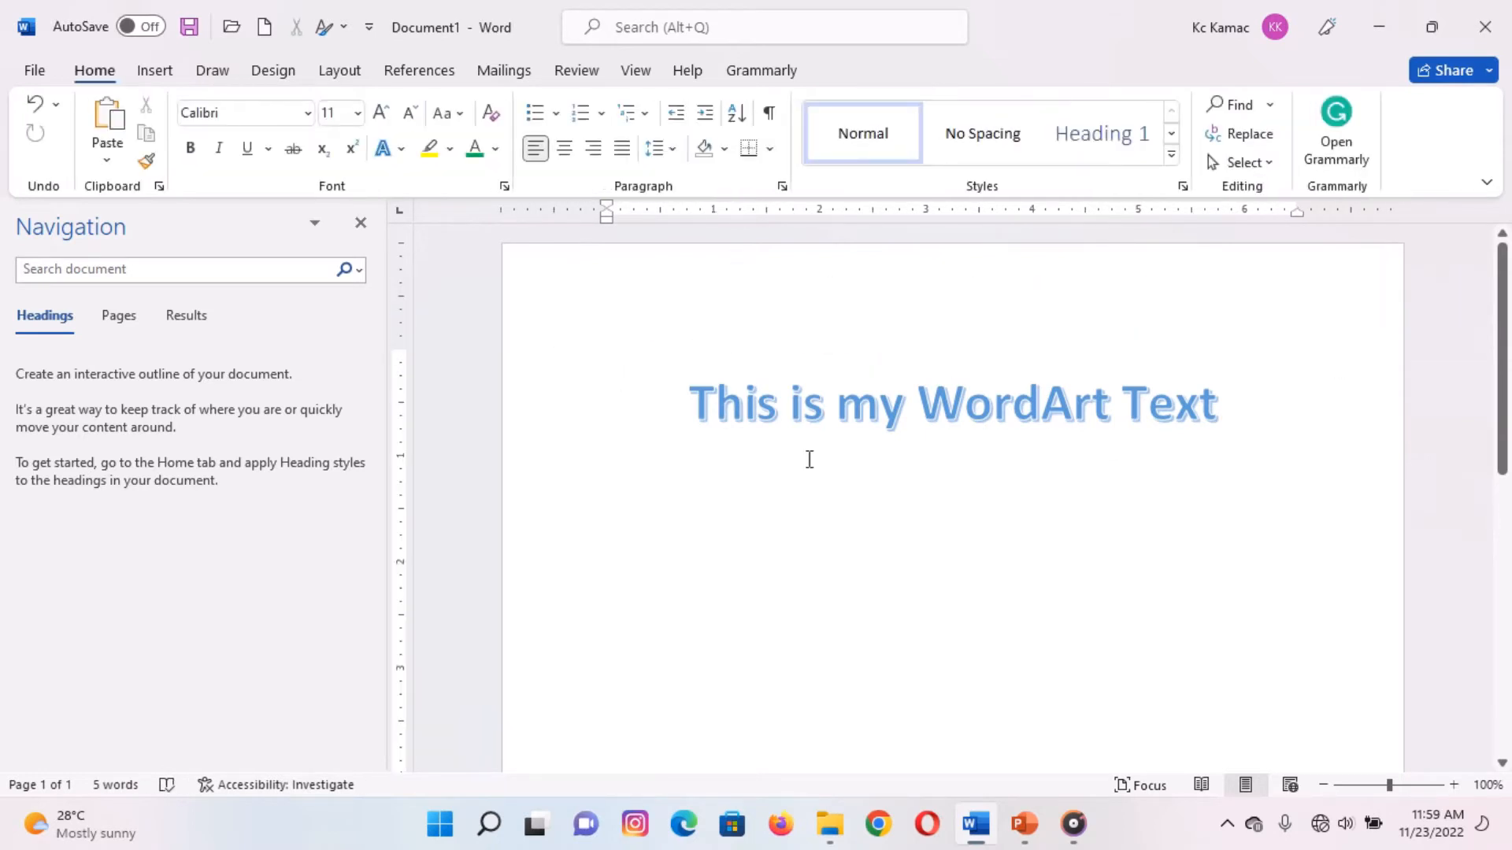
pyautogui.click(802, 403)
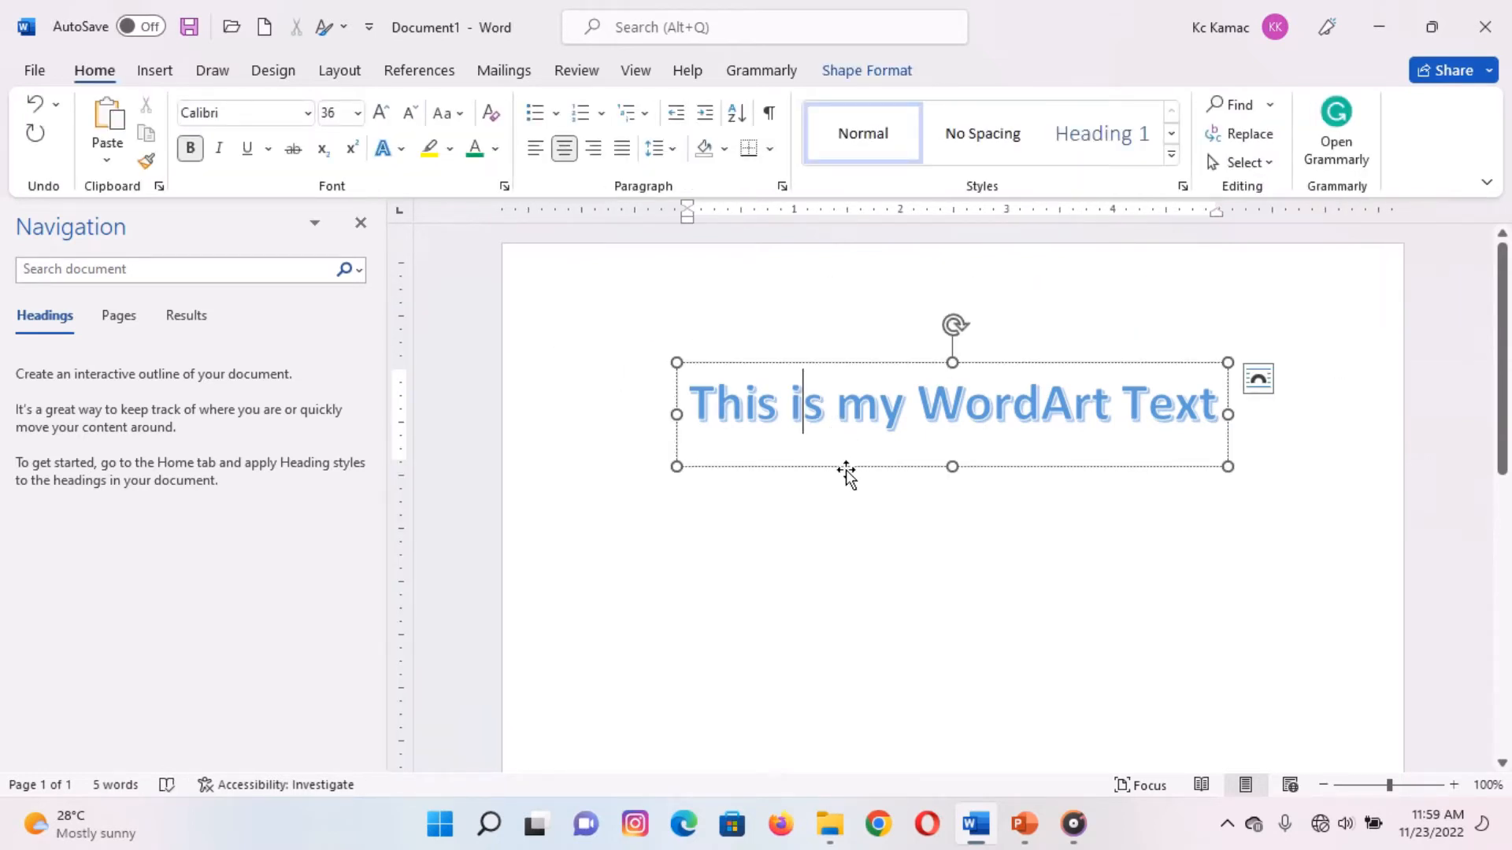
pyautogui.moveTo(846, 470); pyautogui.dragTo(845, 366)
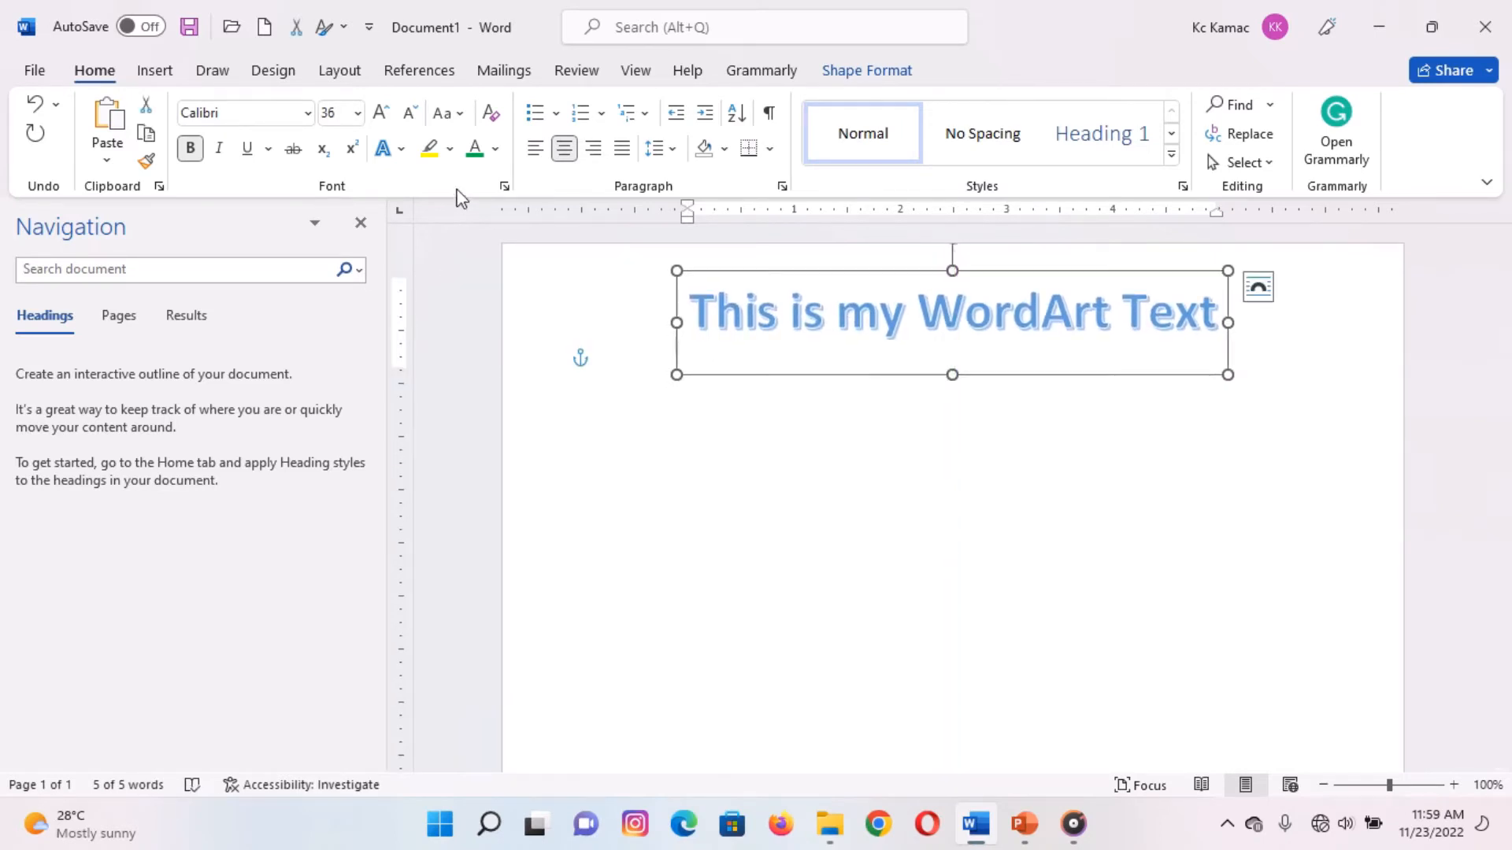
# Color the "This is my WordArt Text" lettering green and add the third touching reflection variation
pyautogui.click(474, 152)
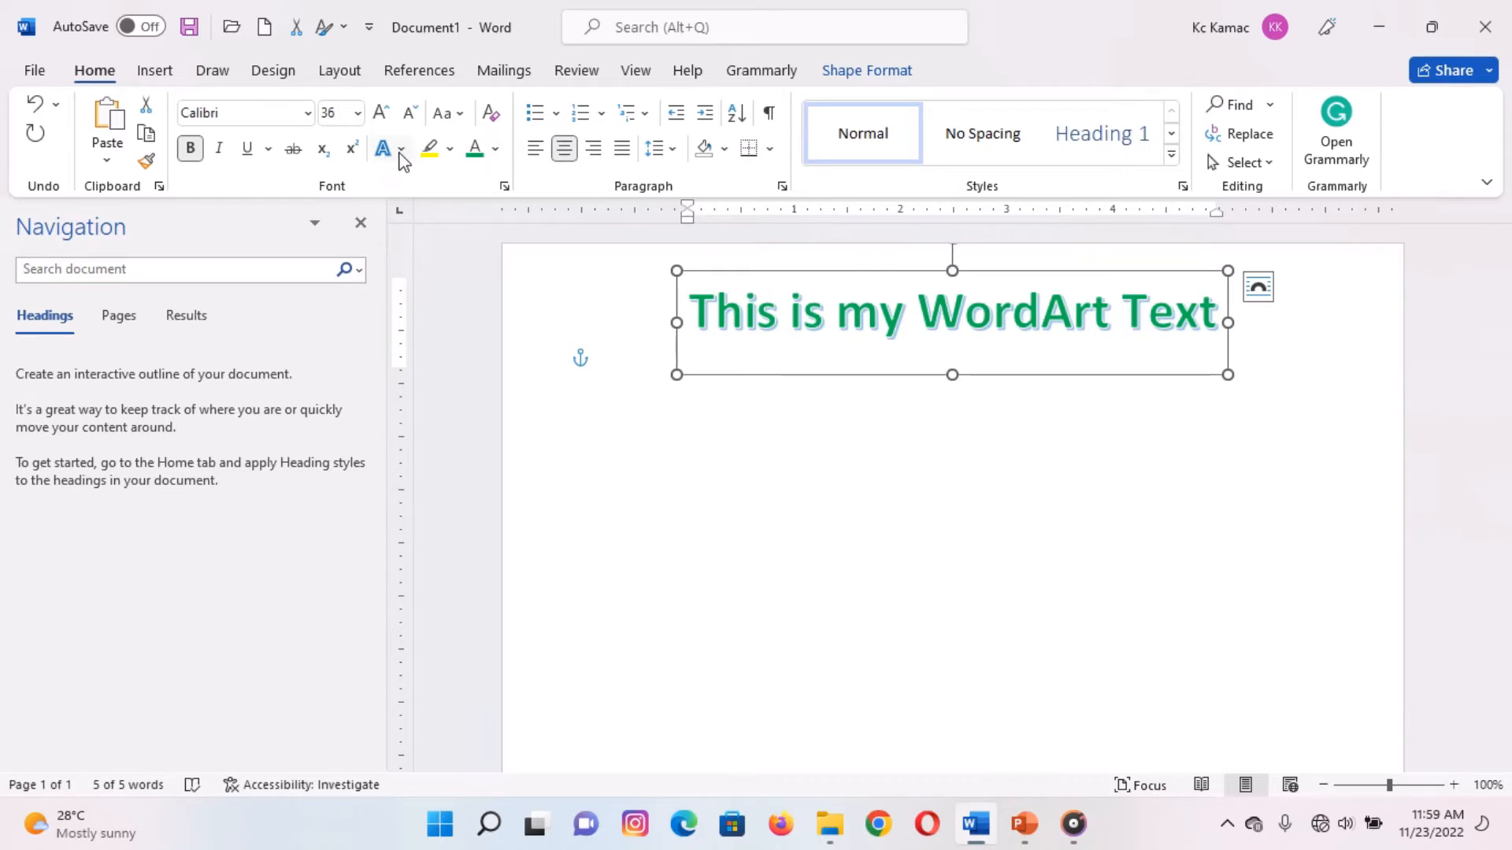
pyautogui.click(401, 152)
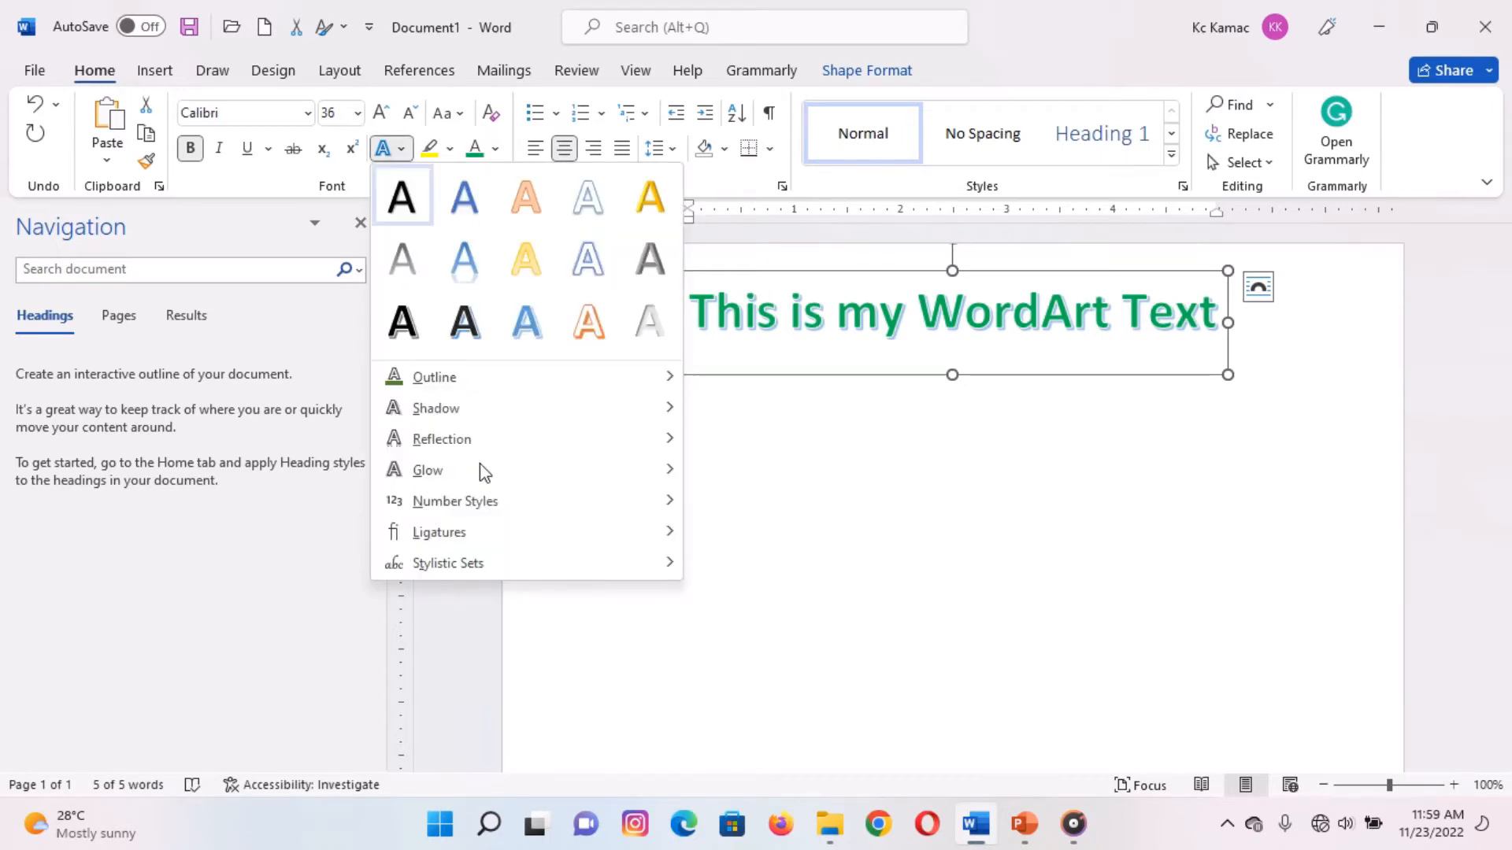
pyautogui.moveTo(550, 438)
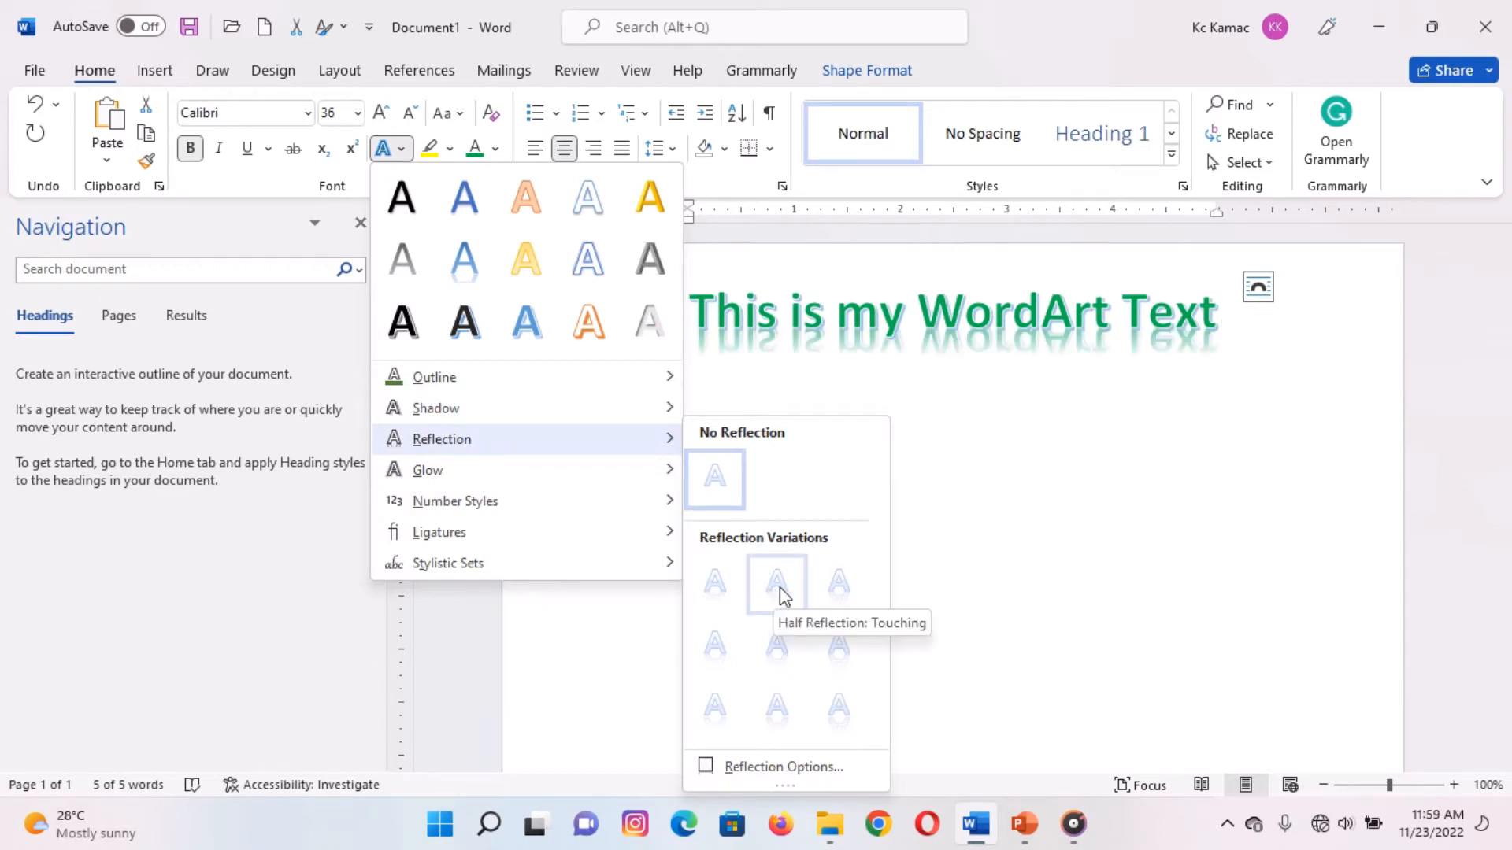
pyautogui.click(838, 585)
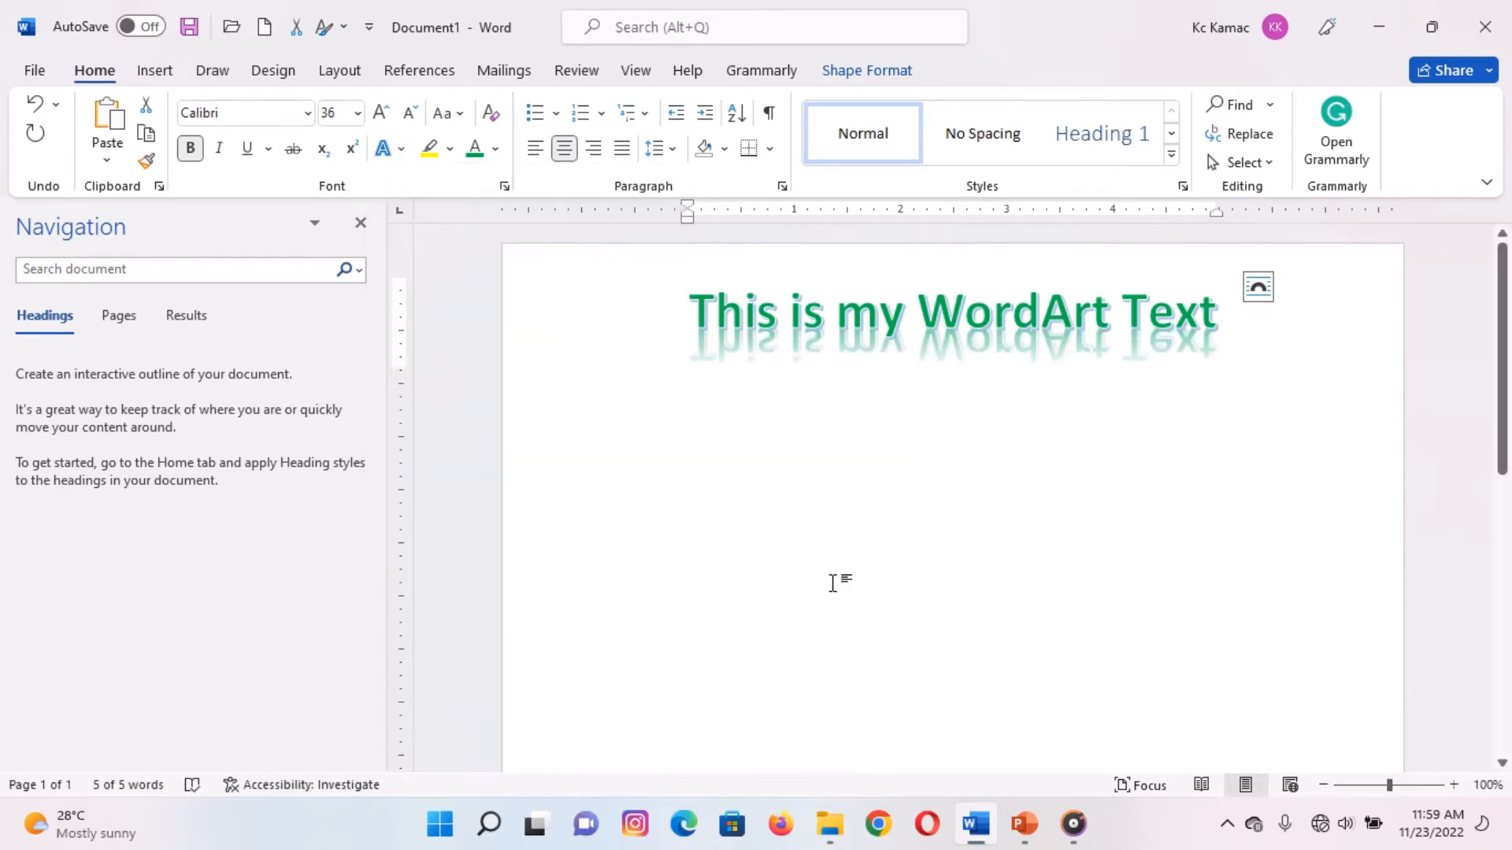
# Set the outline of the WordArt lettering to a gold theme color
pyautogui.click(401, 149)
pyautogui.moveTo(484, 391)
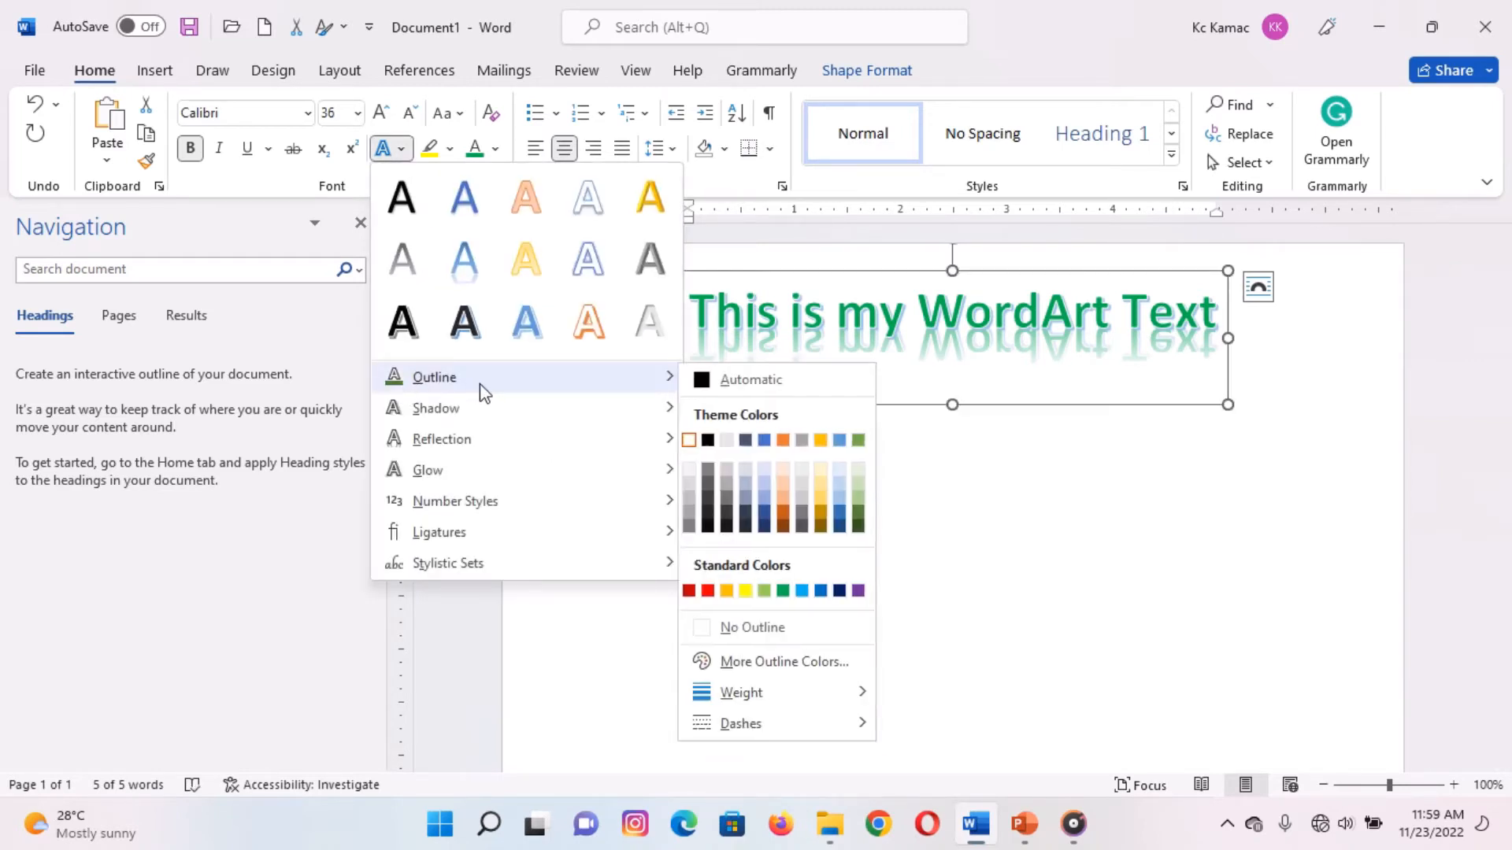
pyautogui.click(826, 501)
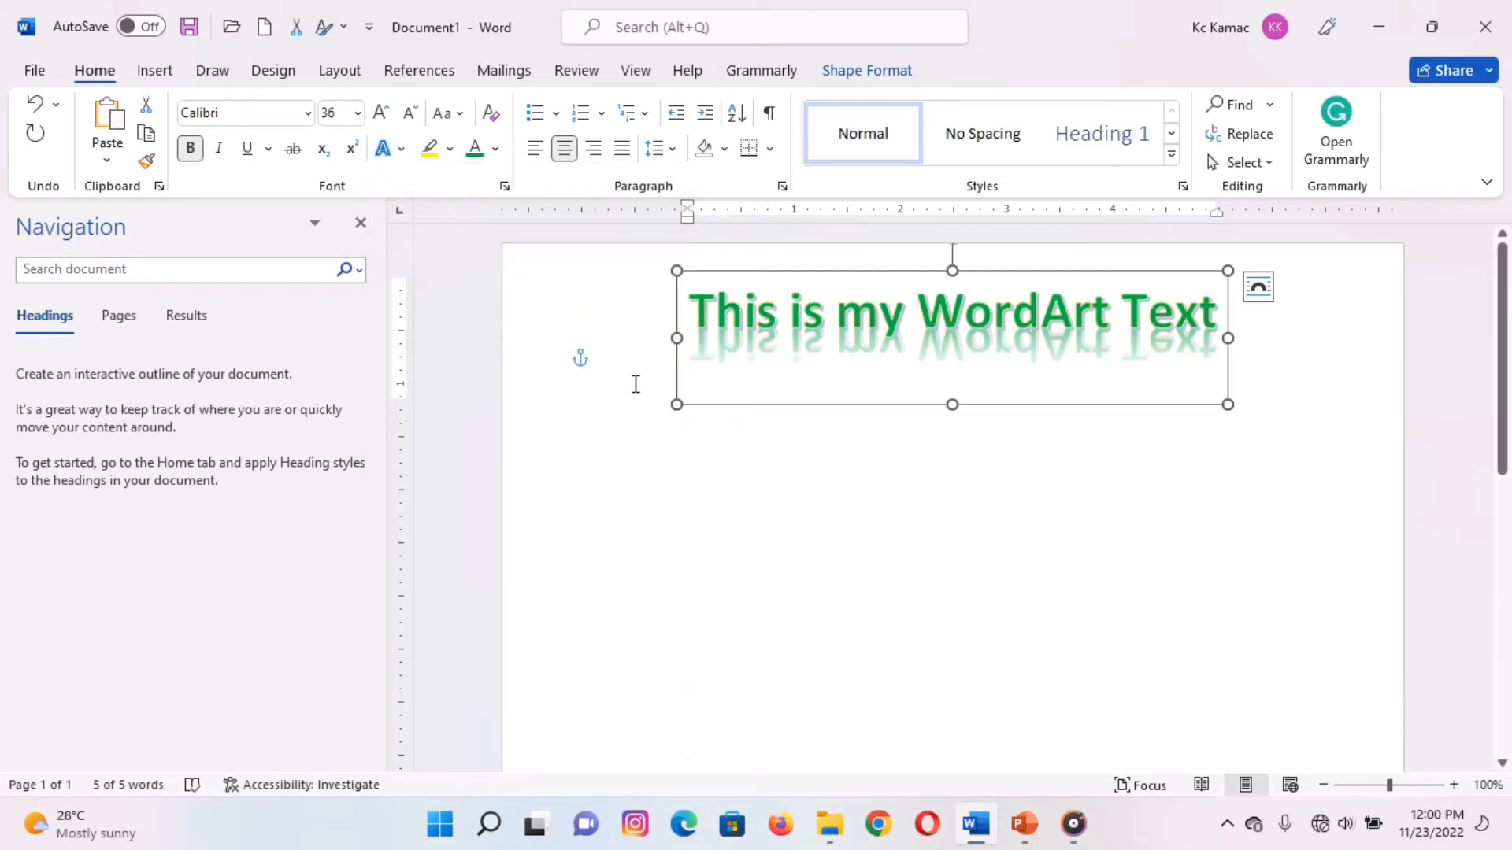
pyautogui.click(402, 151)
pyautogui.click(402, 152)
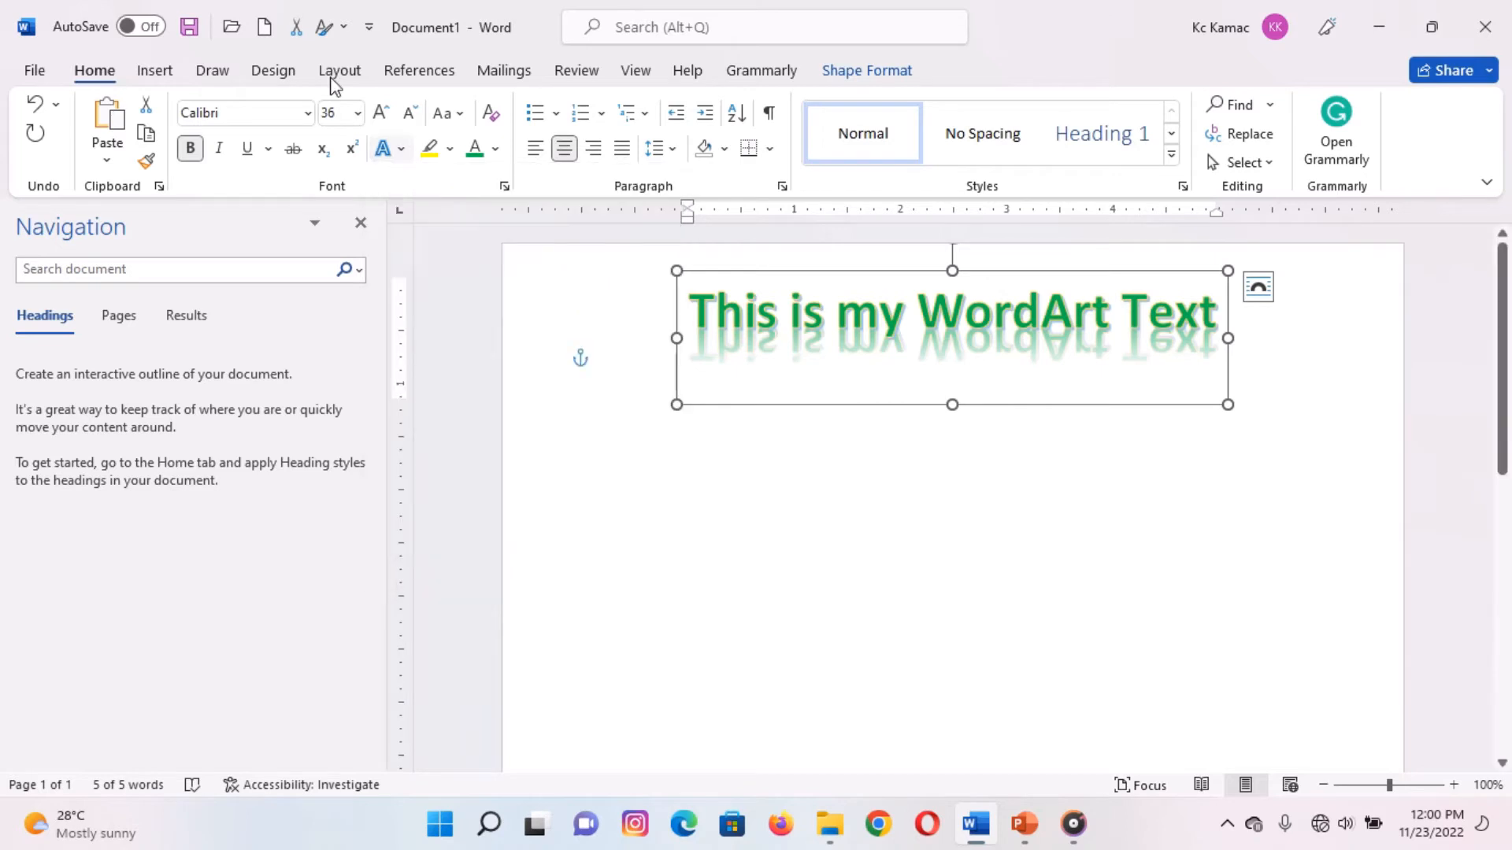
# Change the text fill of the WordArt to a dark orange theme color
pyautogui.click(856, 75)
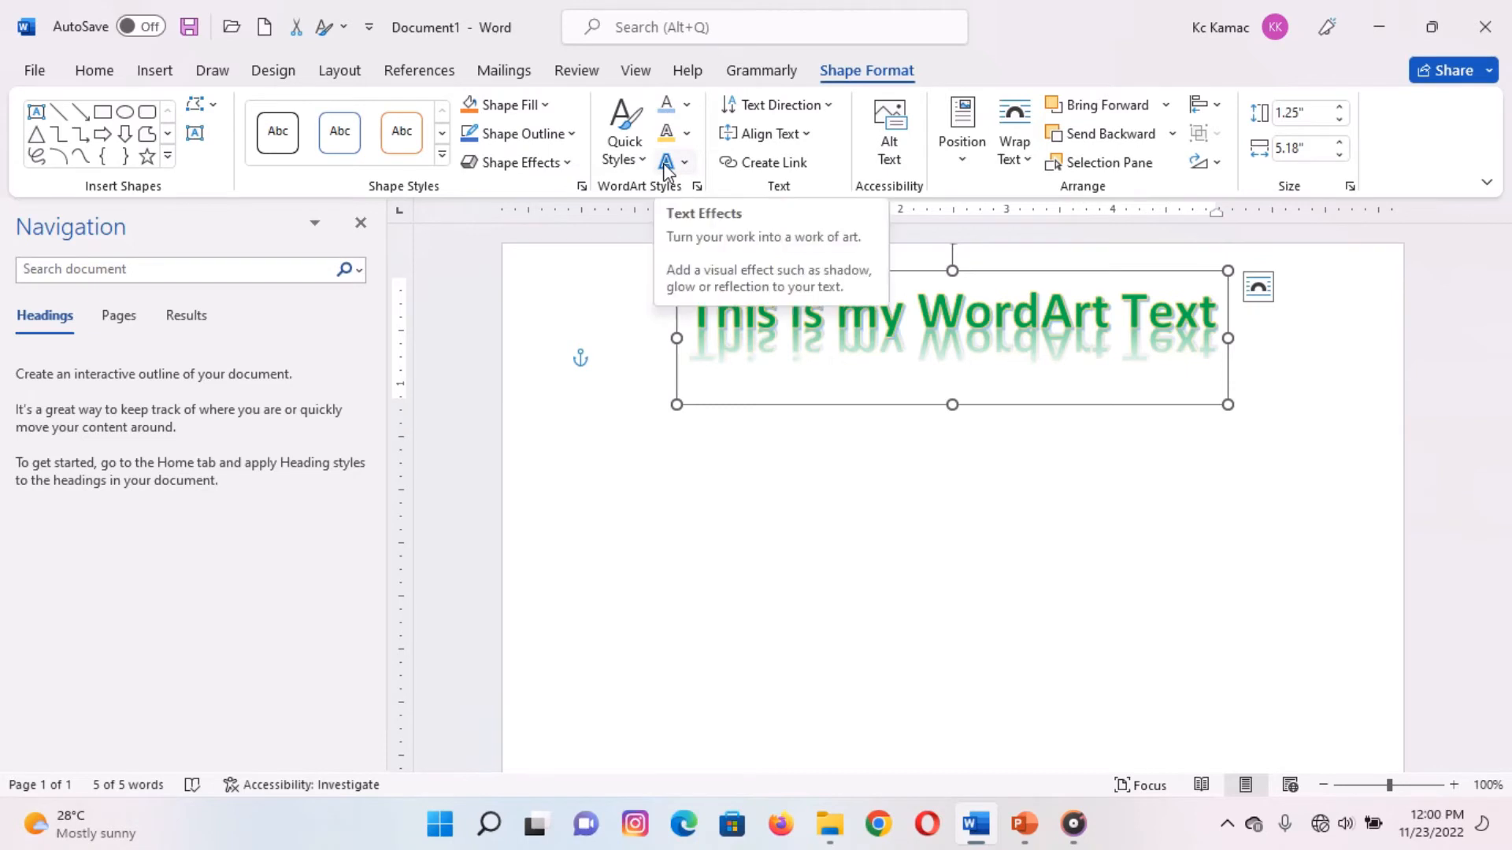
pyautogui.click(689, 108)
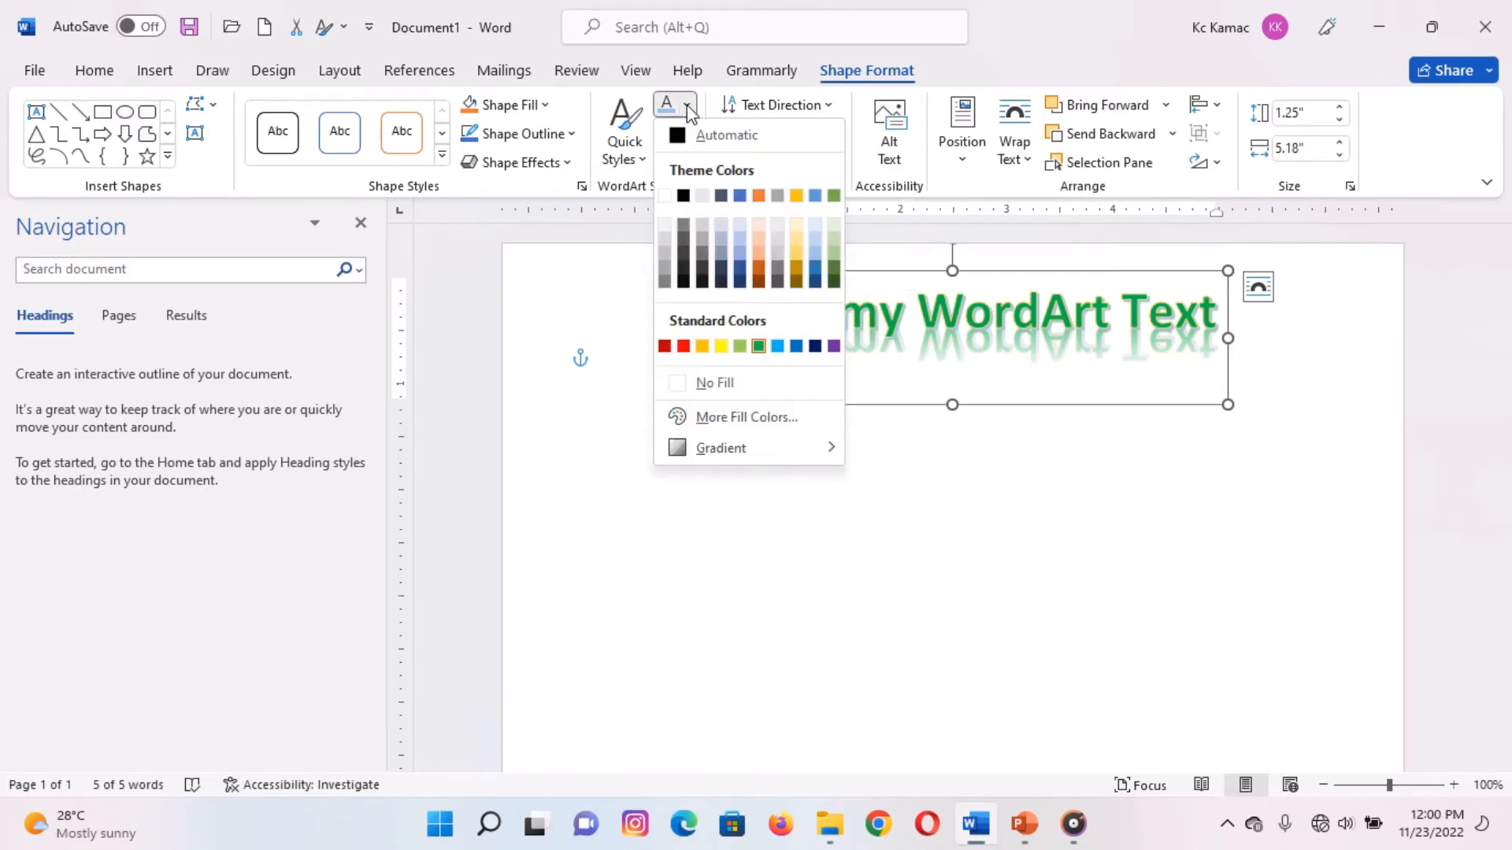
pyautogui.click(758, 267)
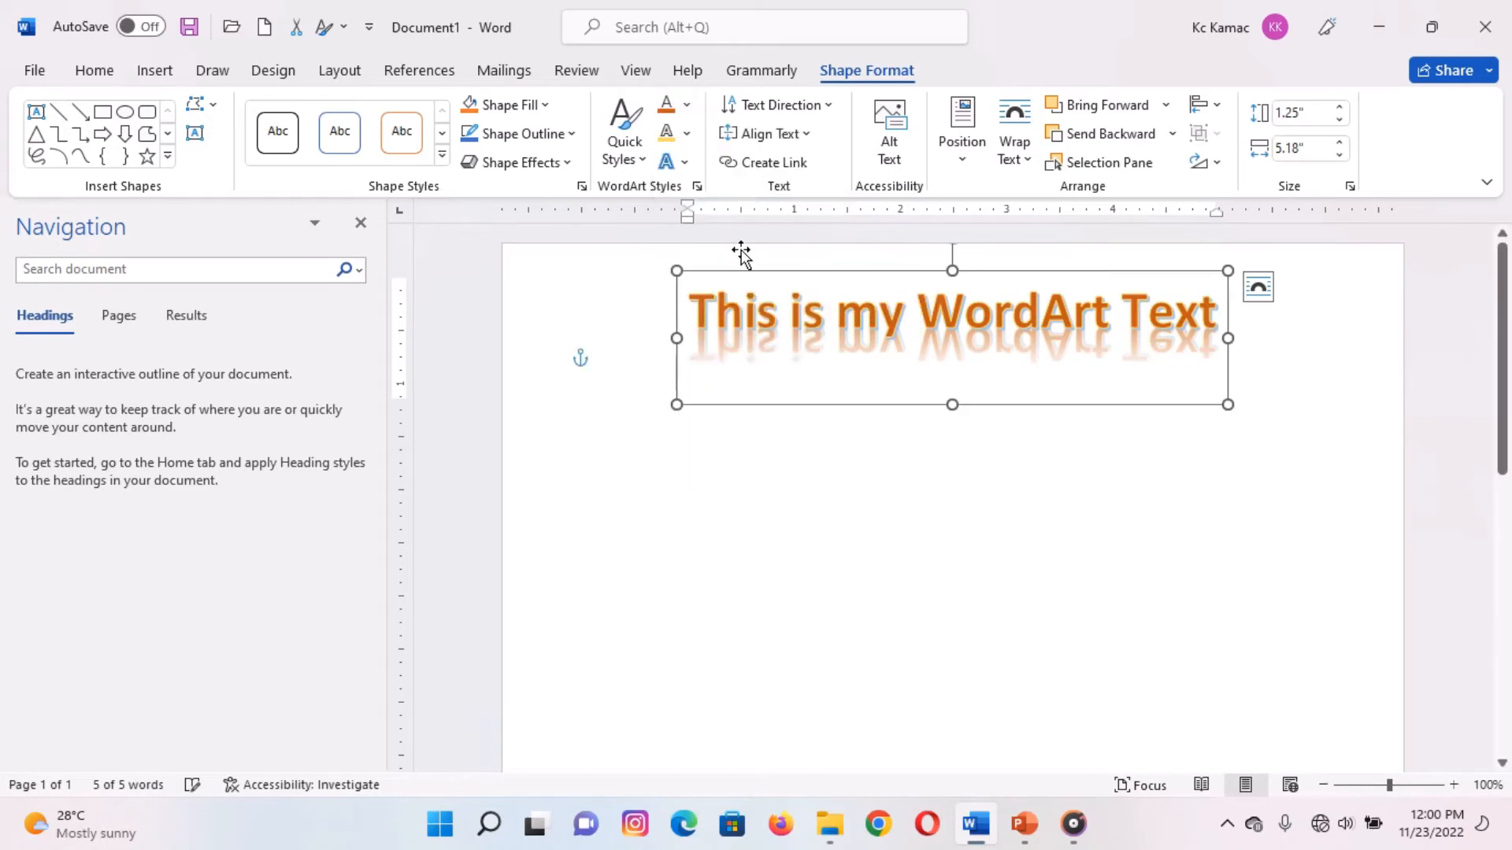
# Set the WordArt's text outline to the standard light blue and its text fill to the standard red
pyautogui.click(687, 134)
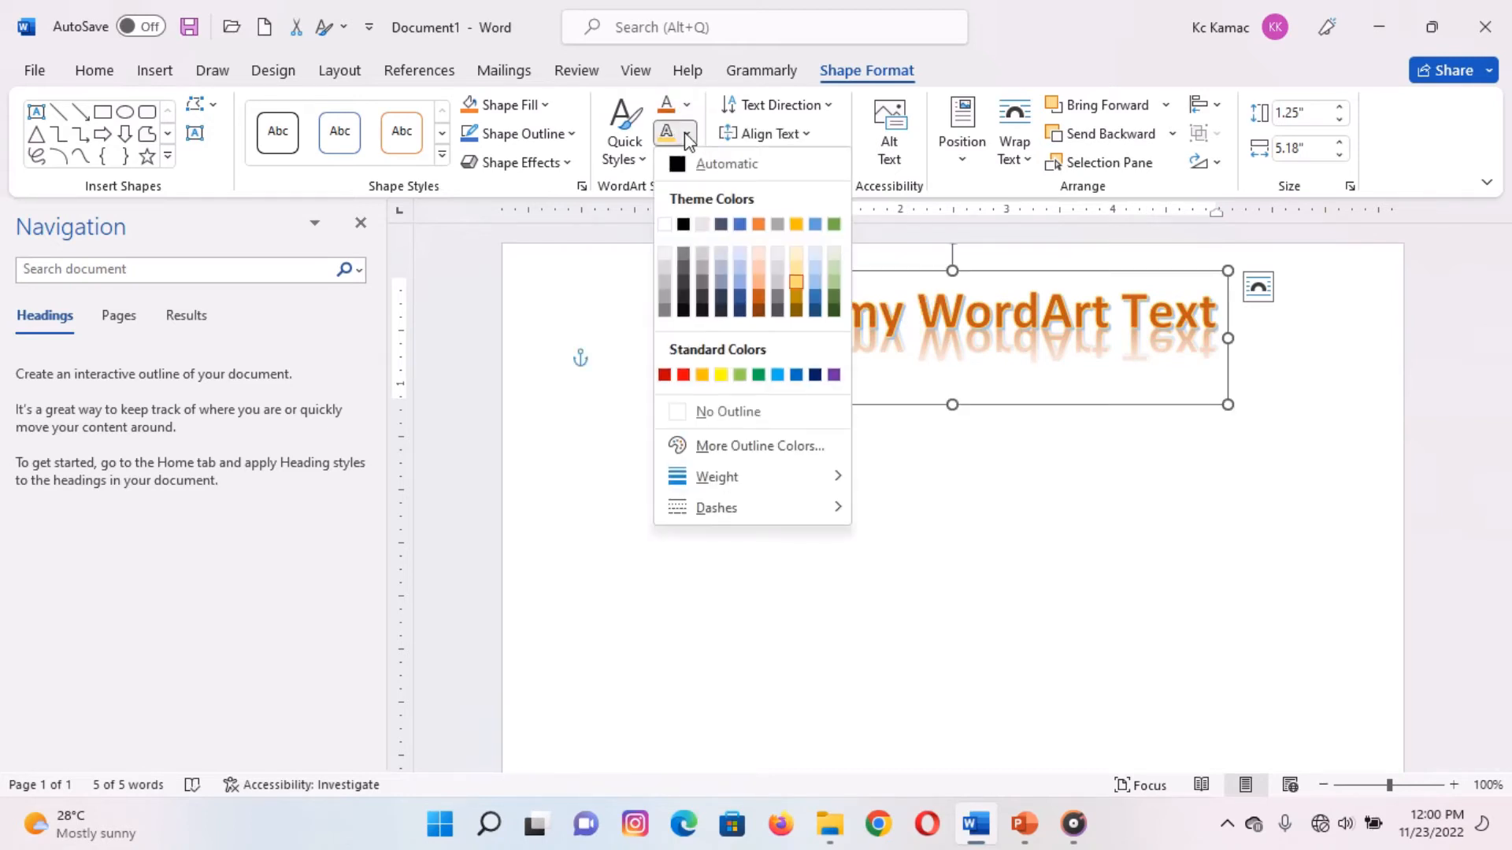
pyautogui.click(777, 375)
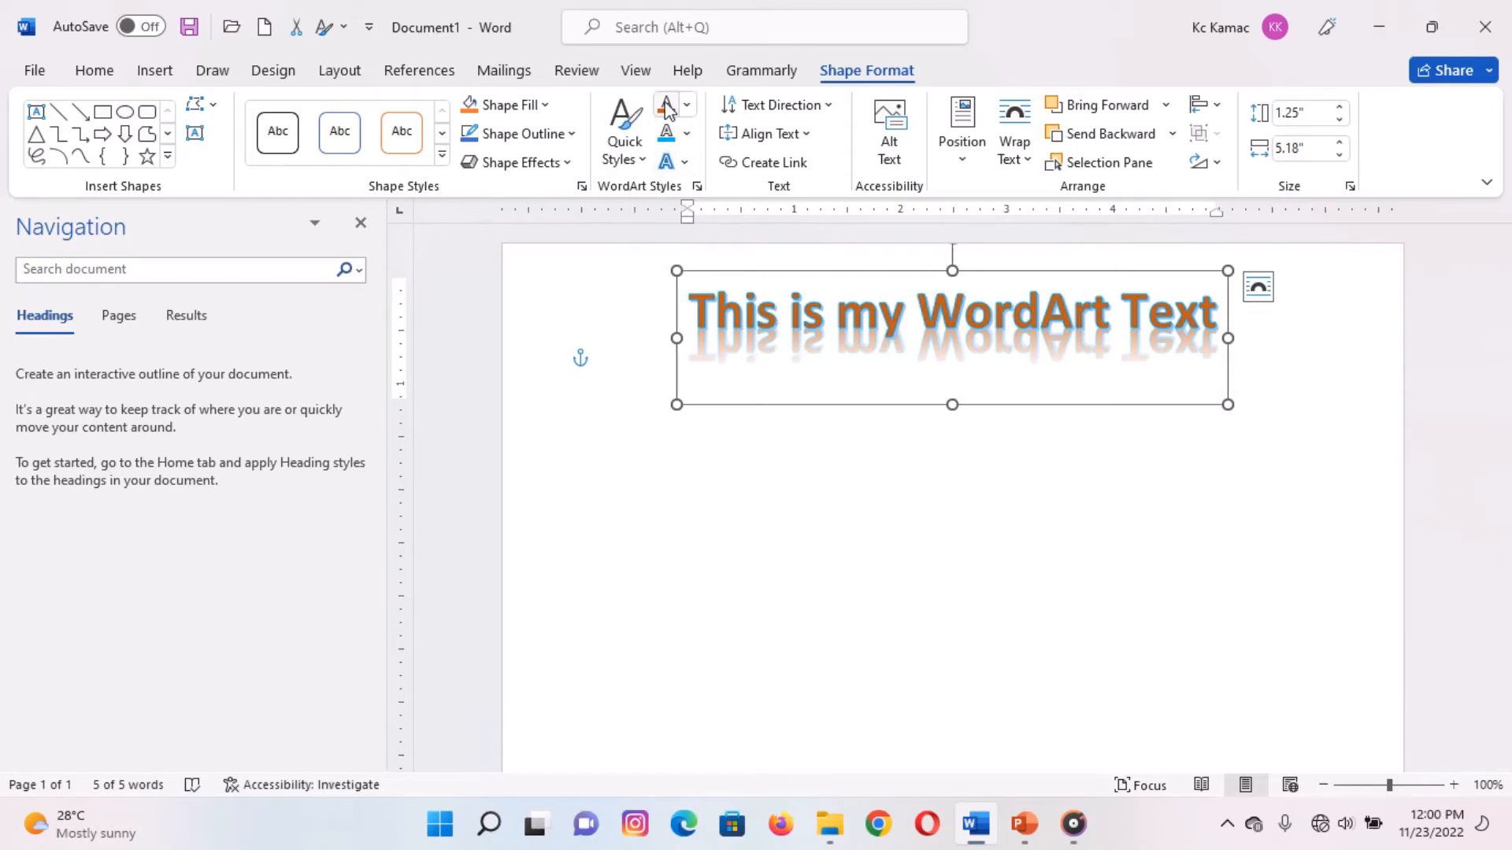
pyautogui.click(689, 105)
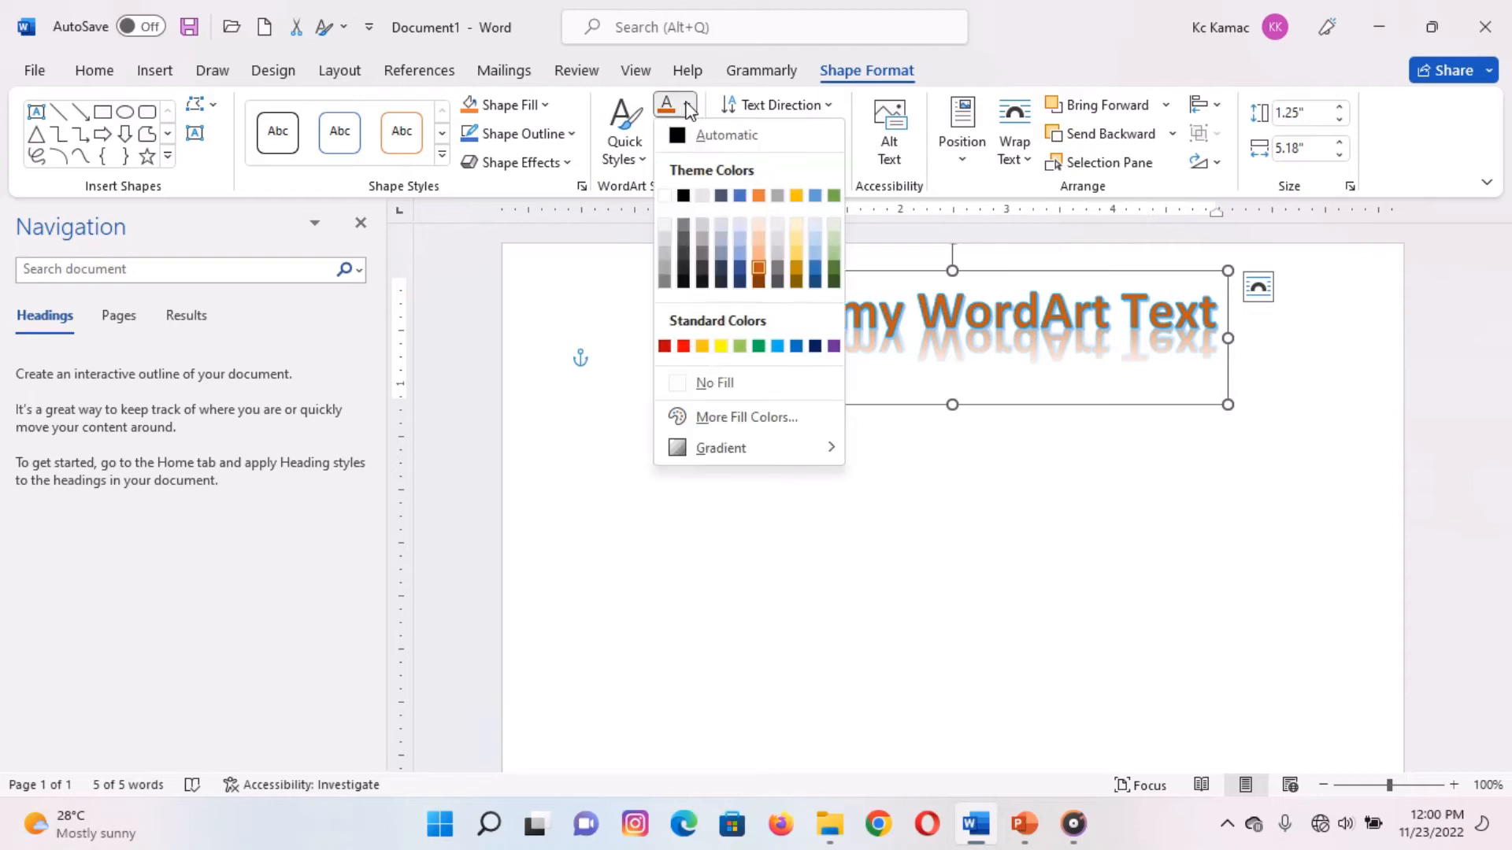
pyautogui.click(684, 347)
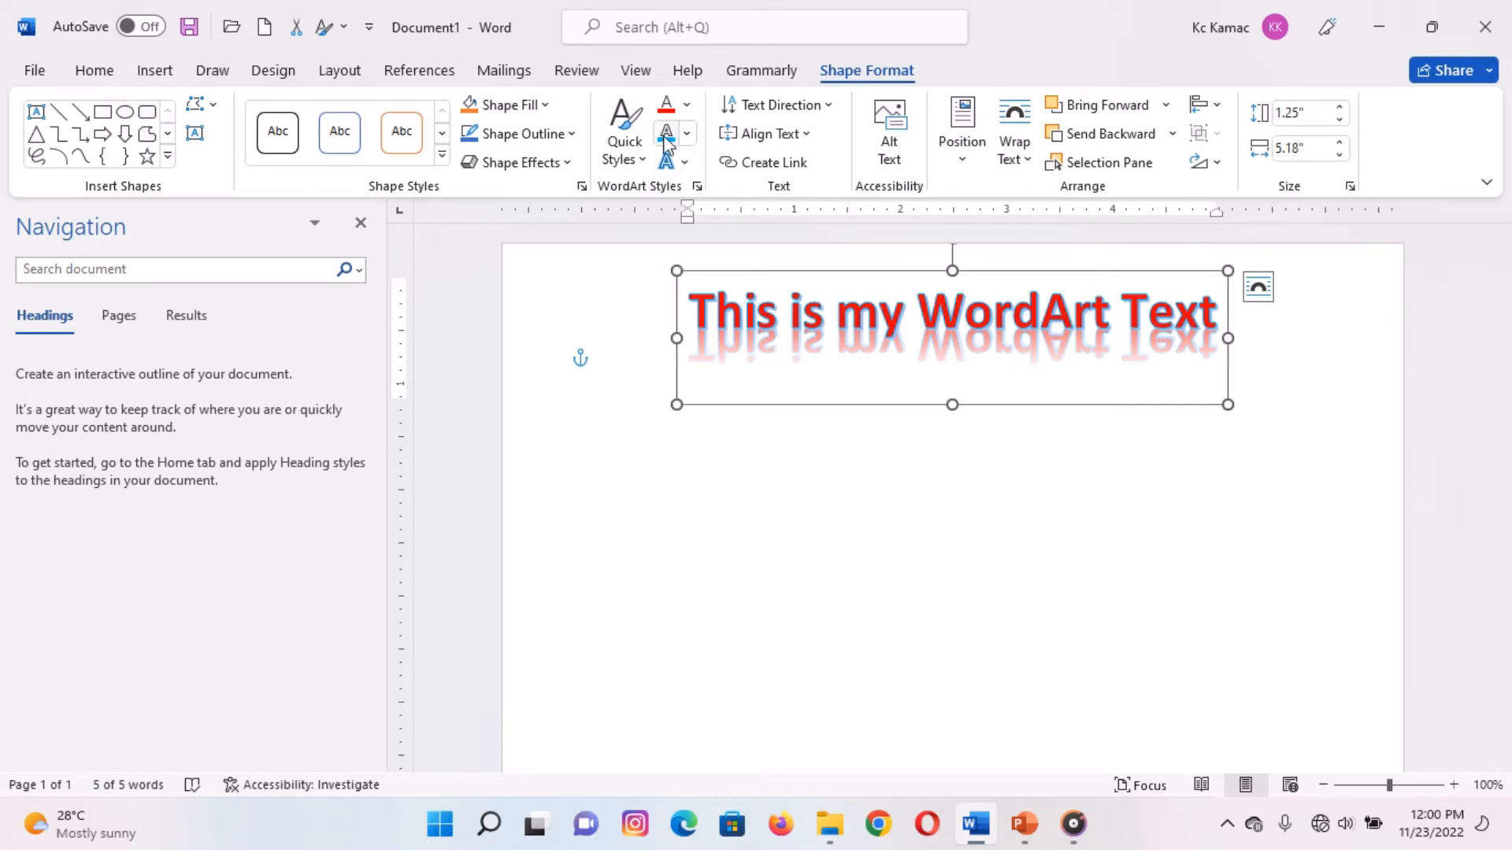
# Change the WordArt's text outline to the white theme color with a weight of 3 pt
pyautogui.click(688, 136)
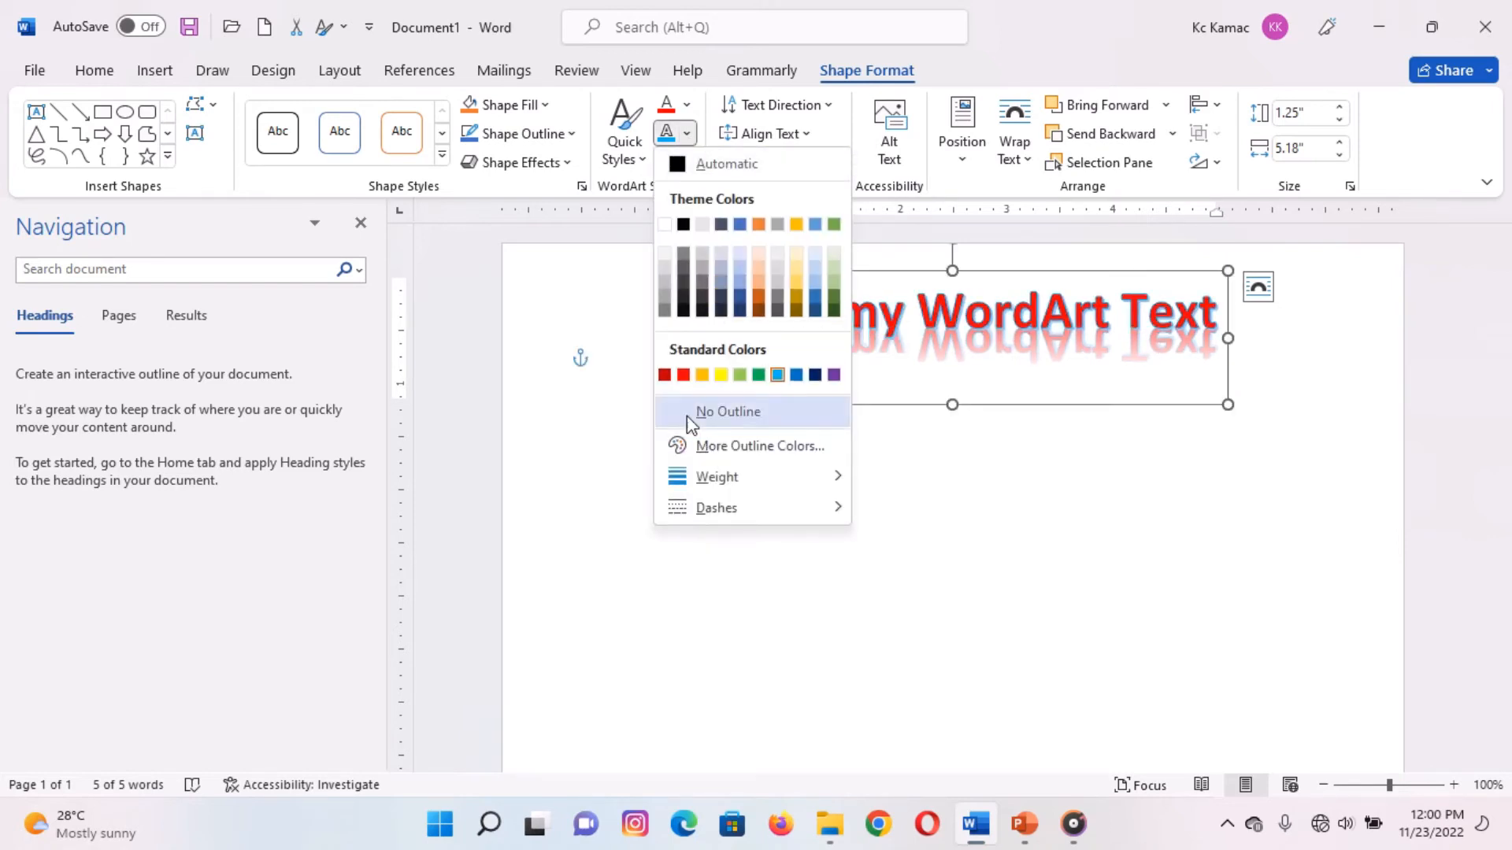
pyautogui.click(664, 225)
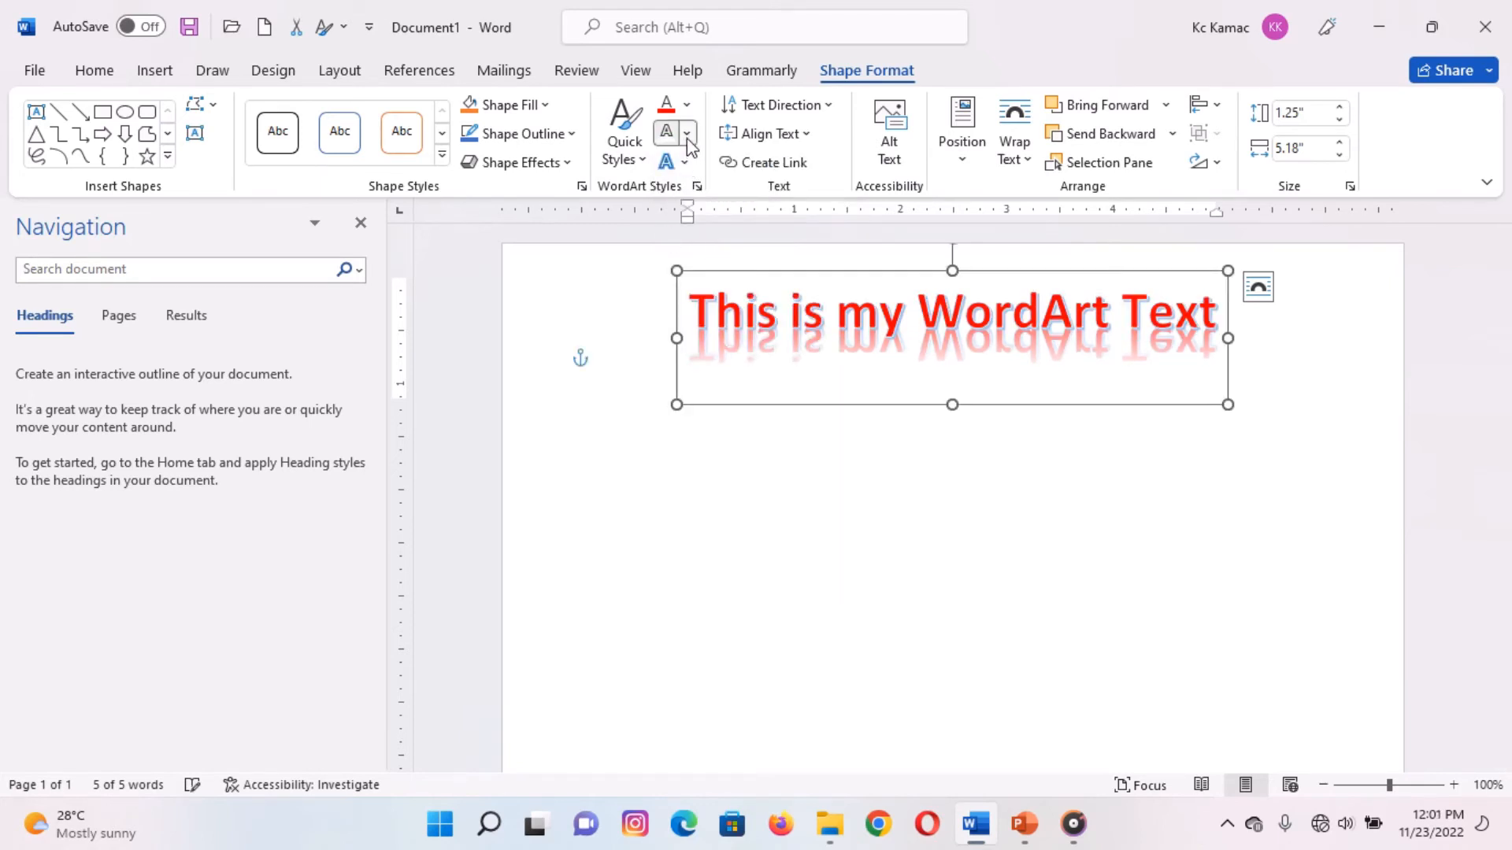
pyautogui.click(687, 134)
pyautogui.moveTo(800, 483)
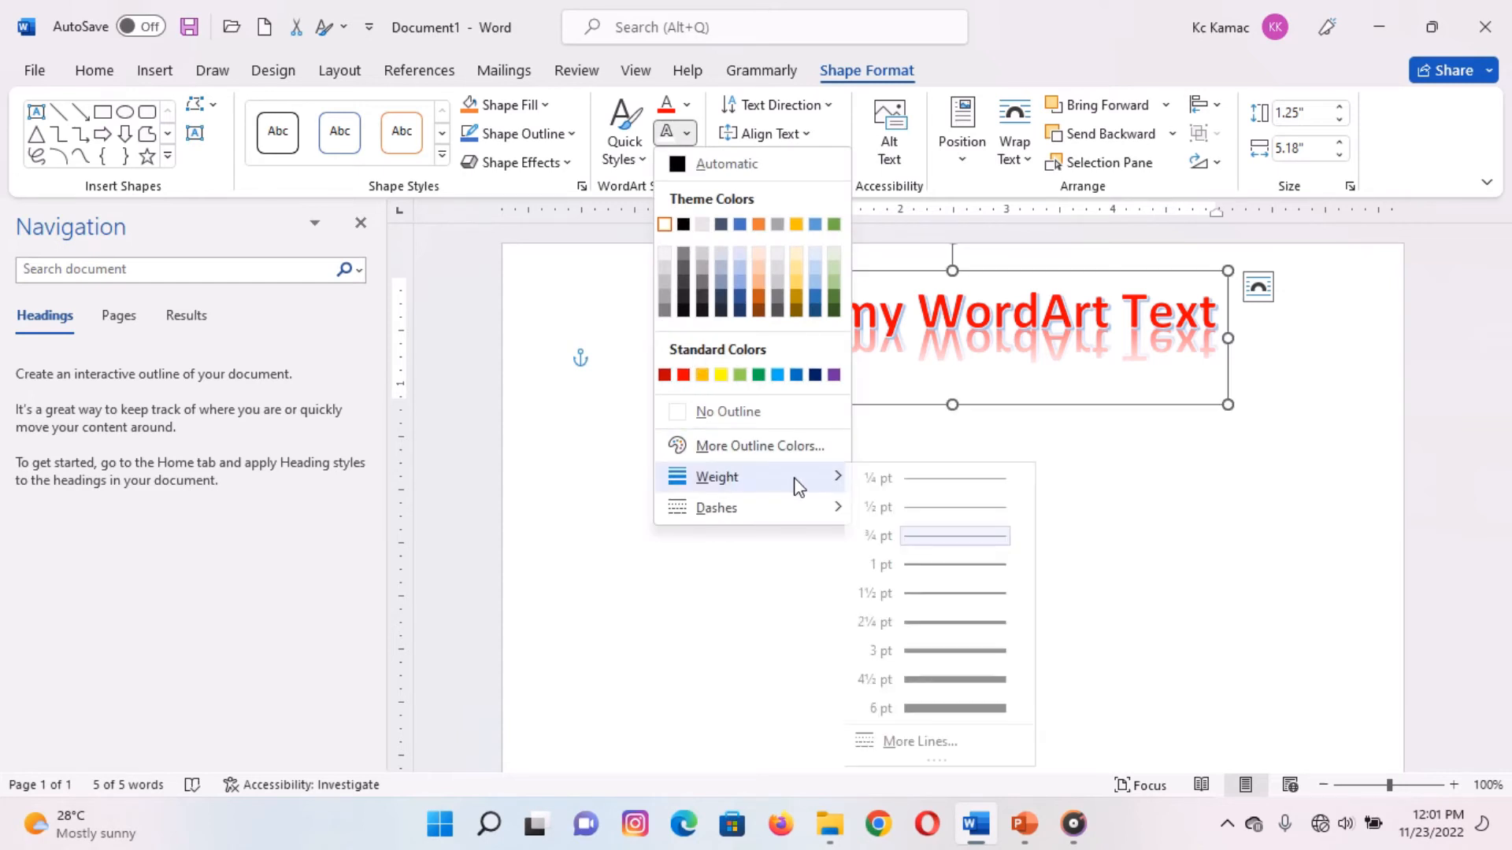
pyautogui.click(948, 653)
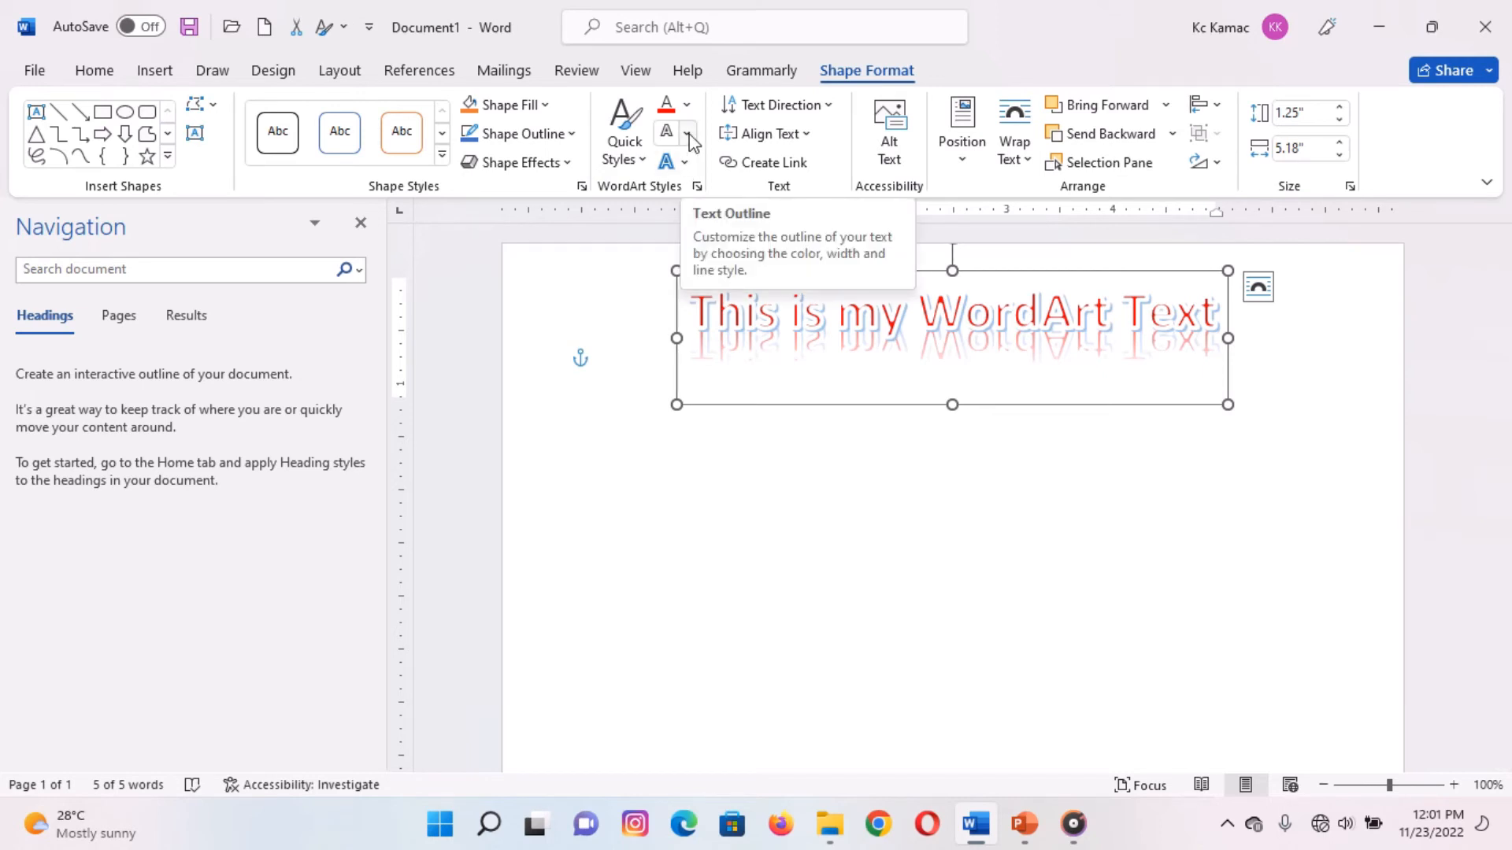
# Apply the second outer shadow in the first row of presets to the WordArt text
pyautogui.click(685, 163)
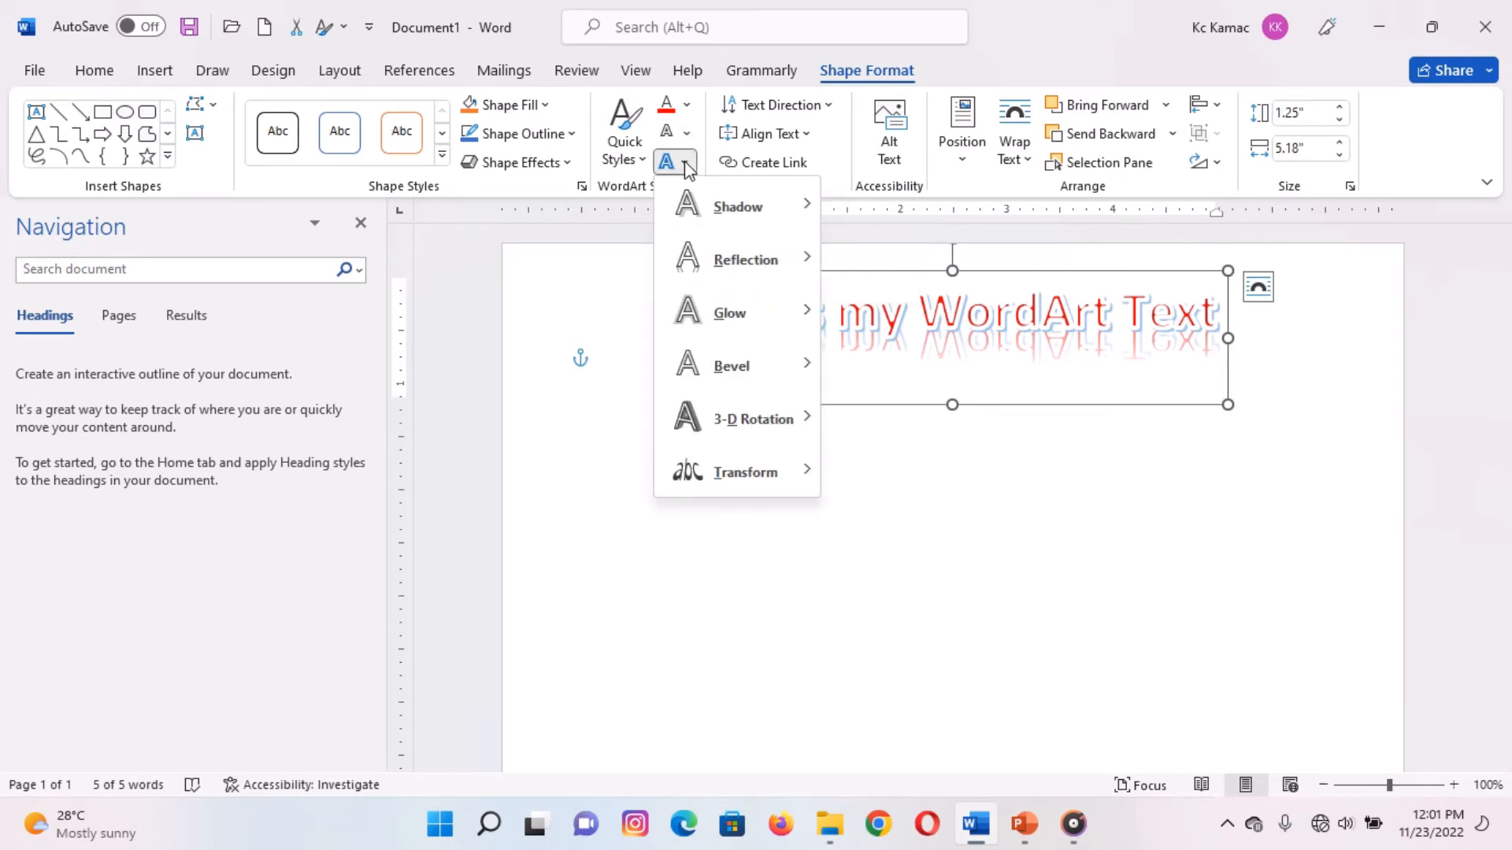
pyautogui.moveTo(697, 206)
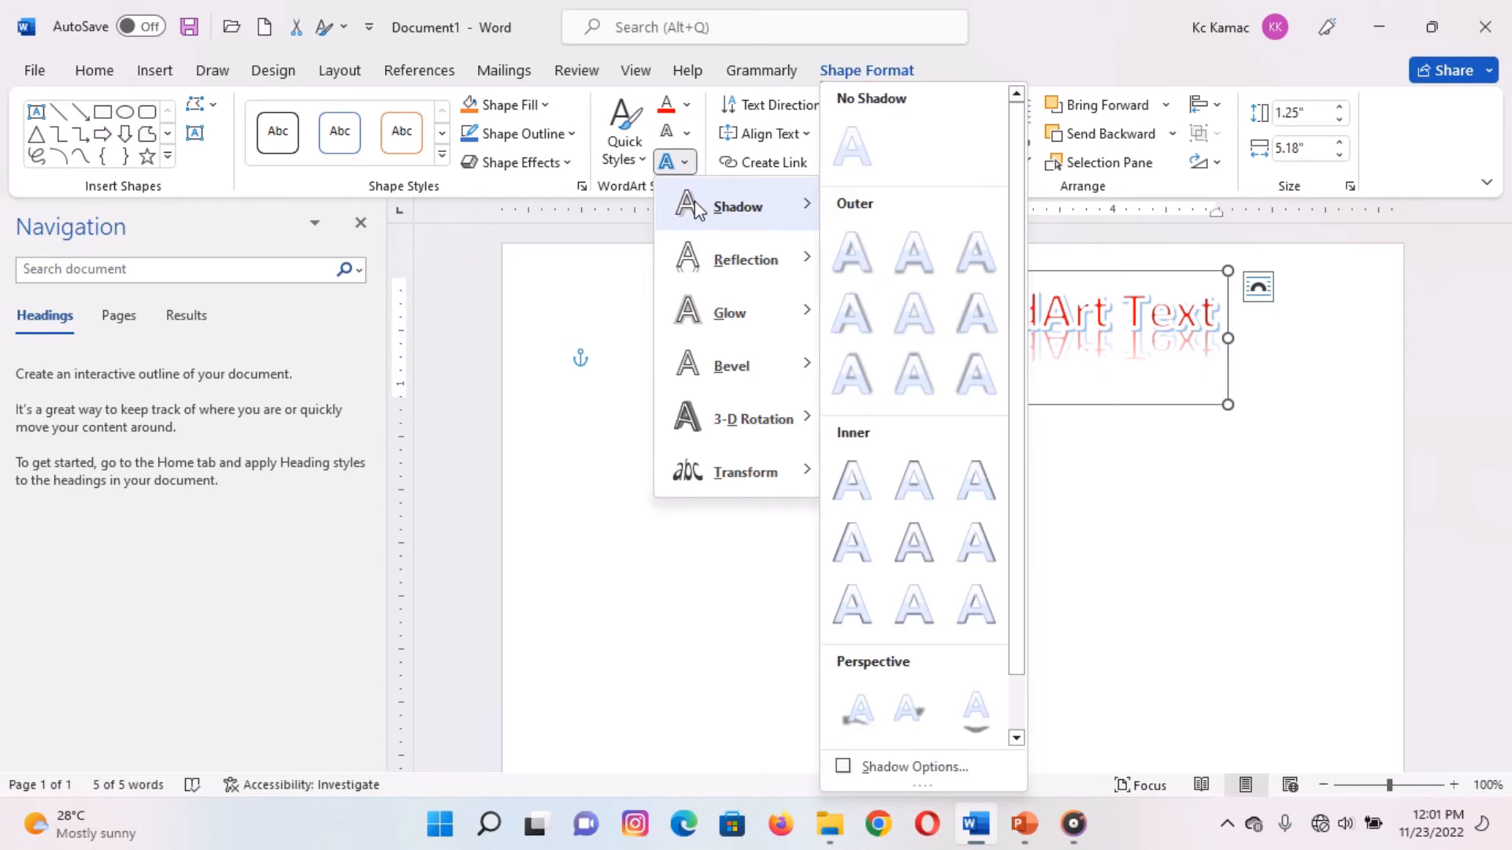
pyautogui.click(913, 275)
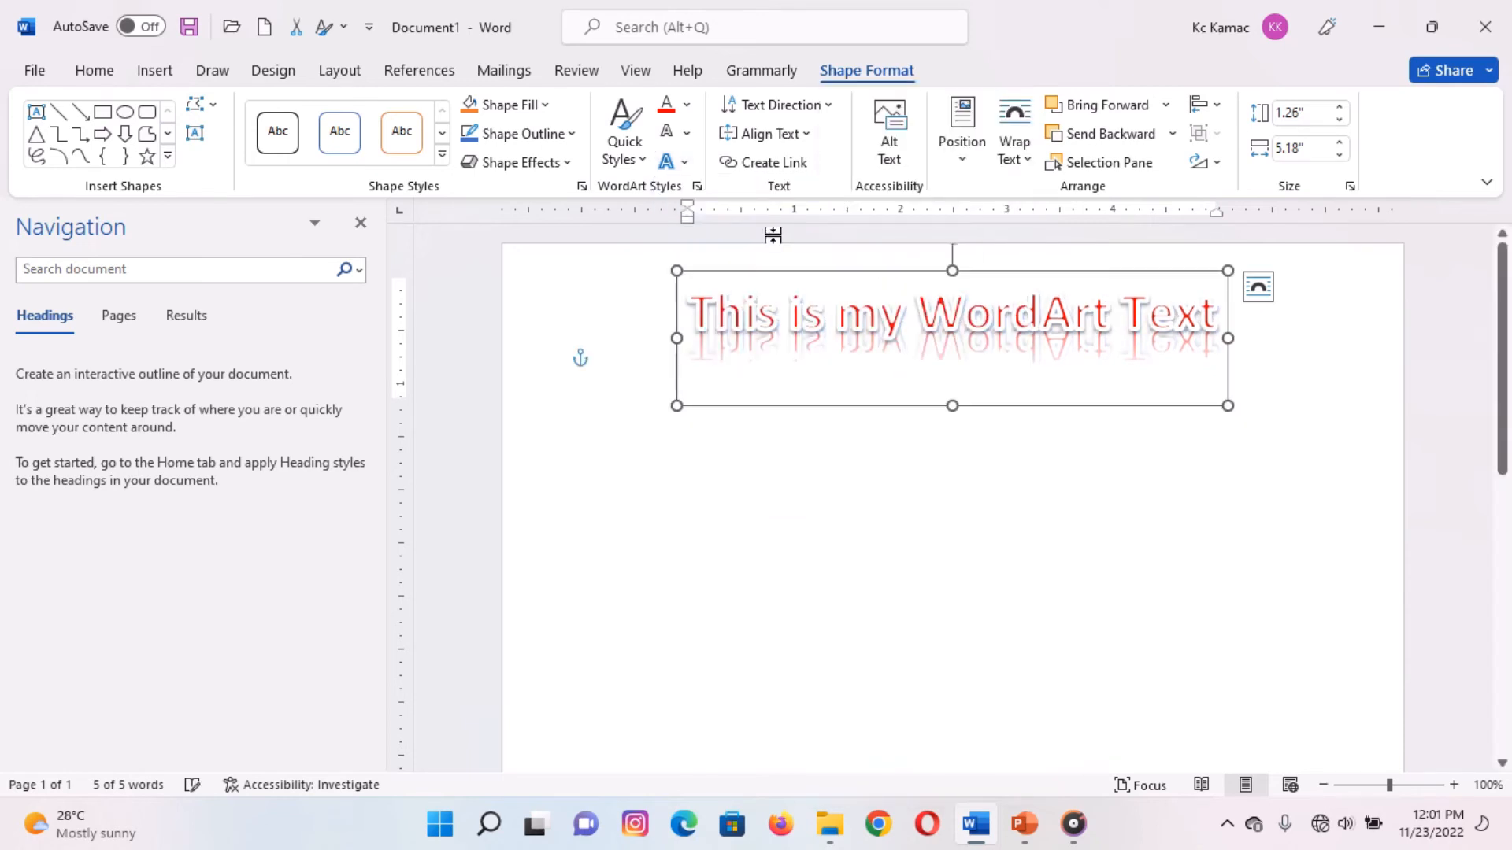
# Add the orange glow variation from the first row to the WordArt text
pyautogui.click(682, 162)
pyautogui.moveTo(778, 280)
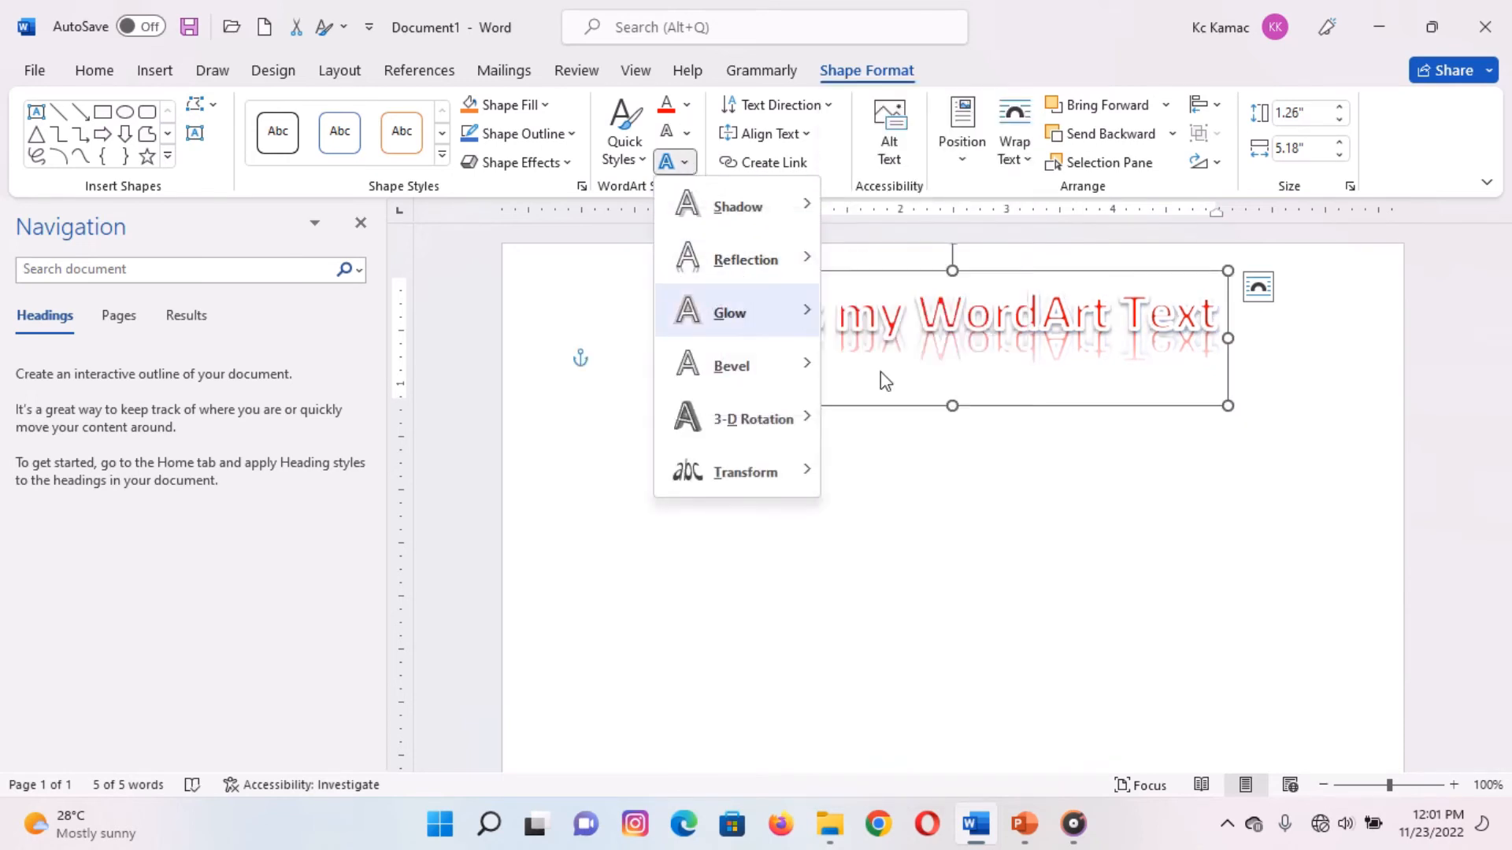
pyautogui.moveTo(763, 333)
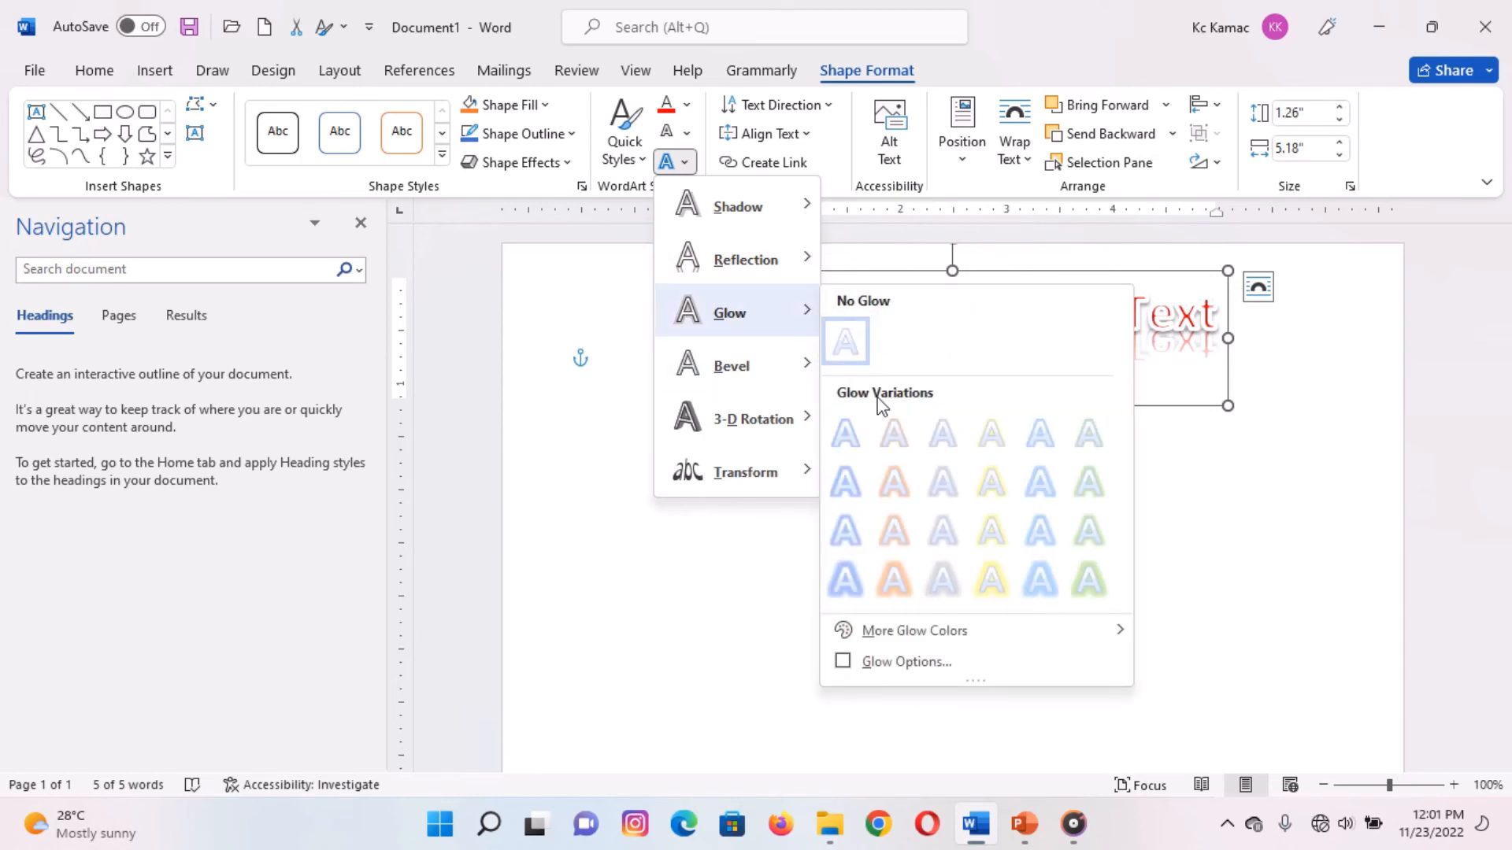
pyautogui.click(895, 431)
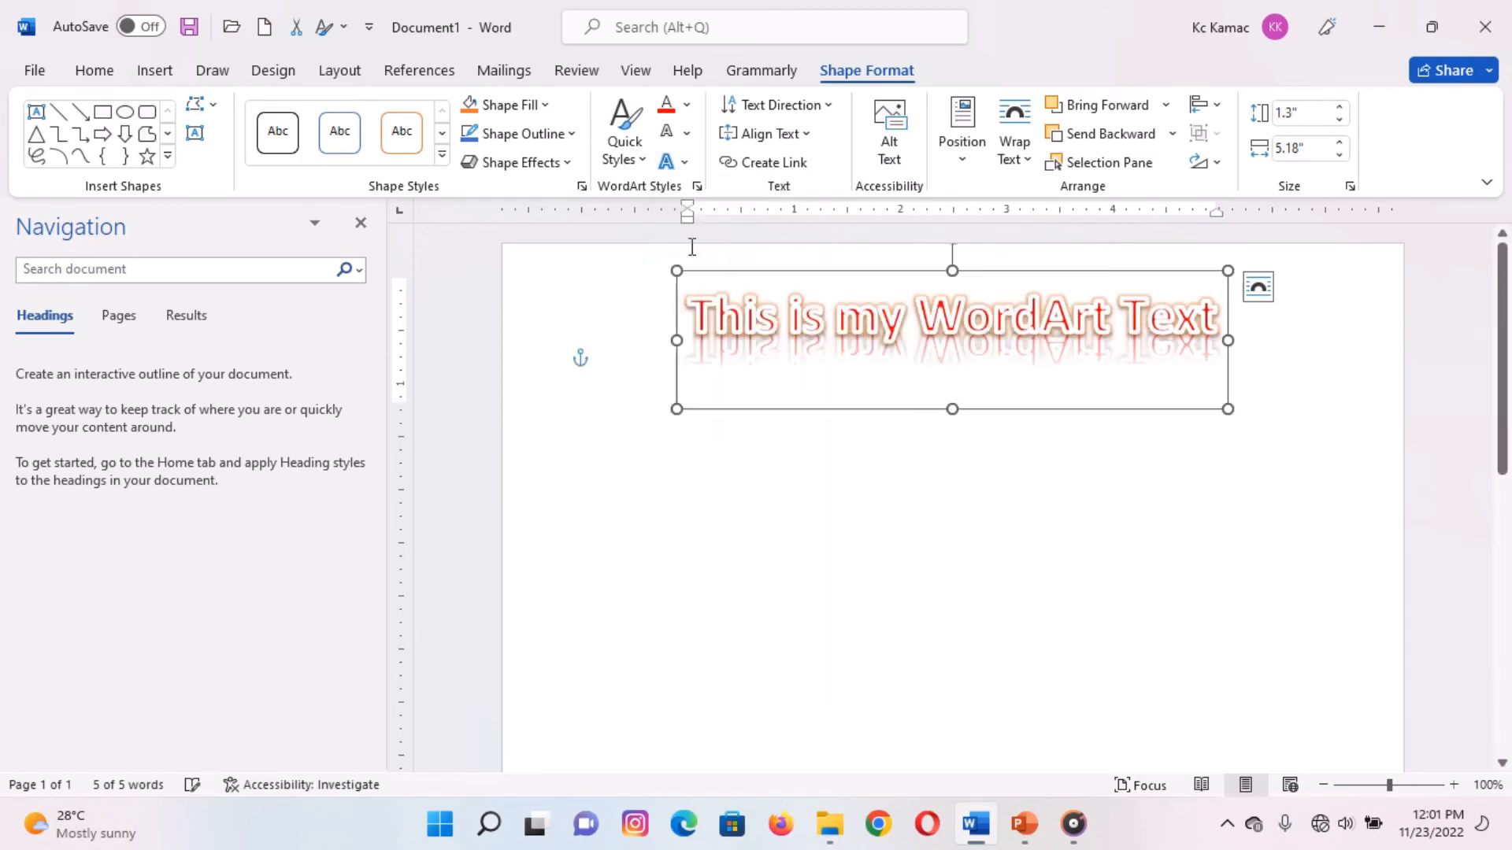
# Apply the second Perspective 3-D rotation preset to the text and move the WordArt lower on the page
pyautogui.click(686, 164)
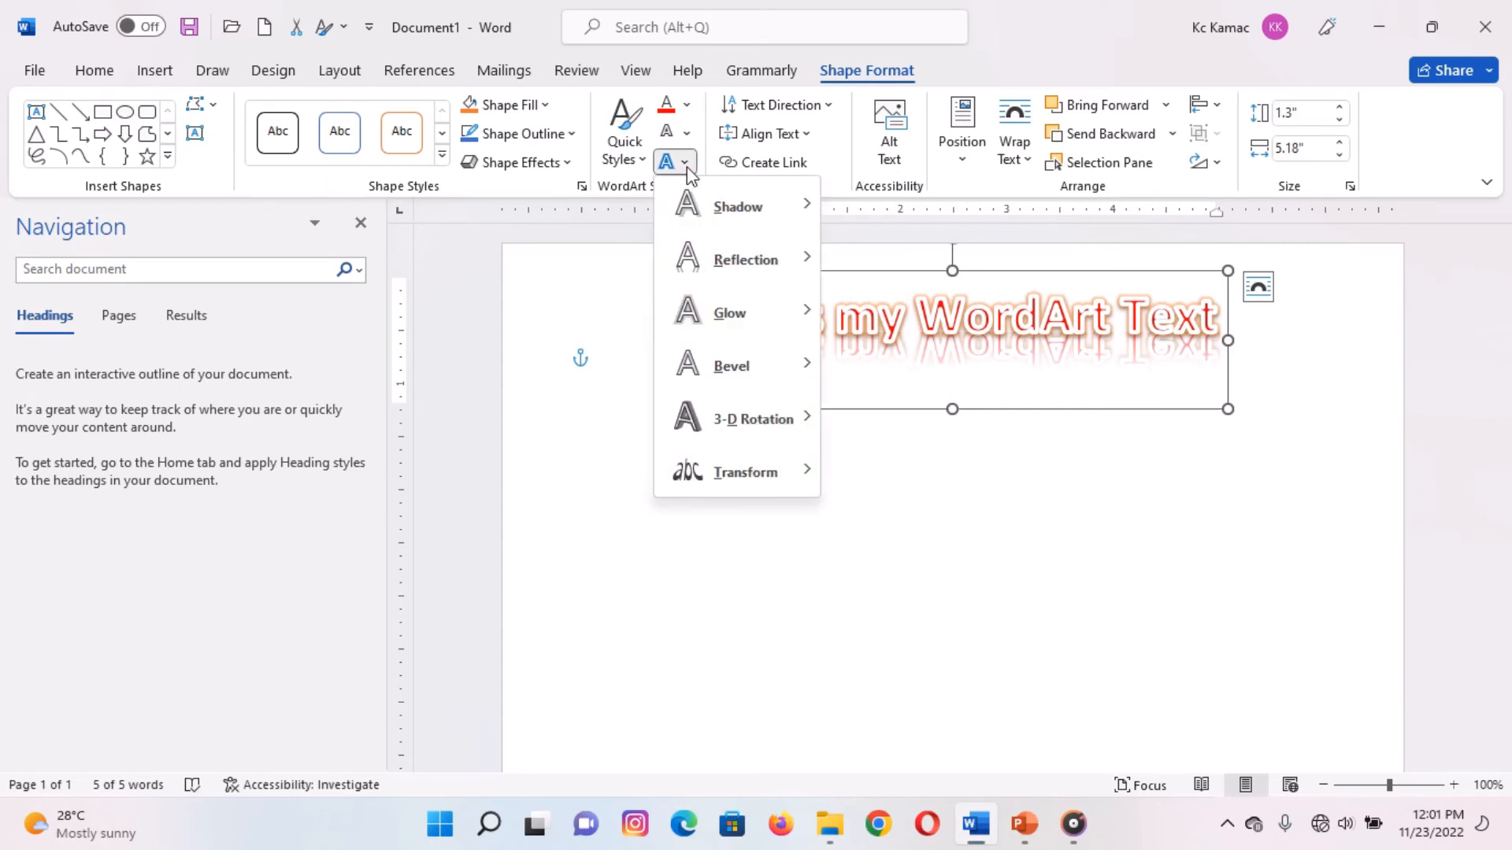
pyautogui.moveTo(740, 425)
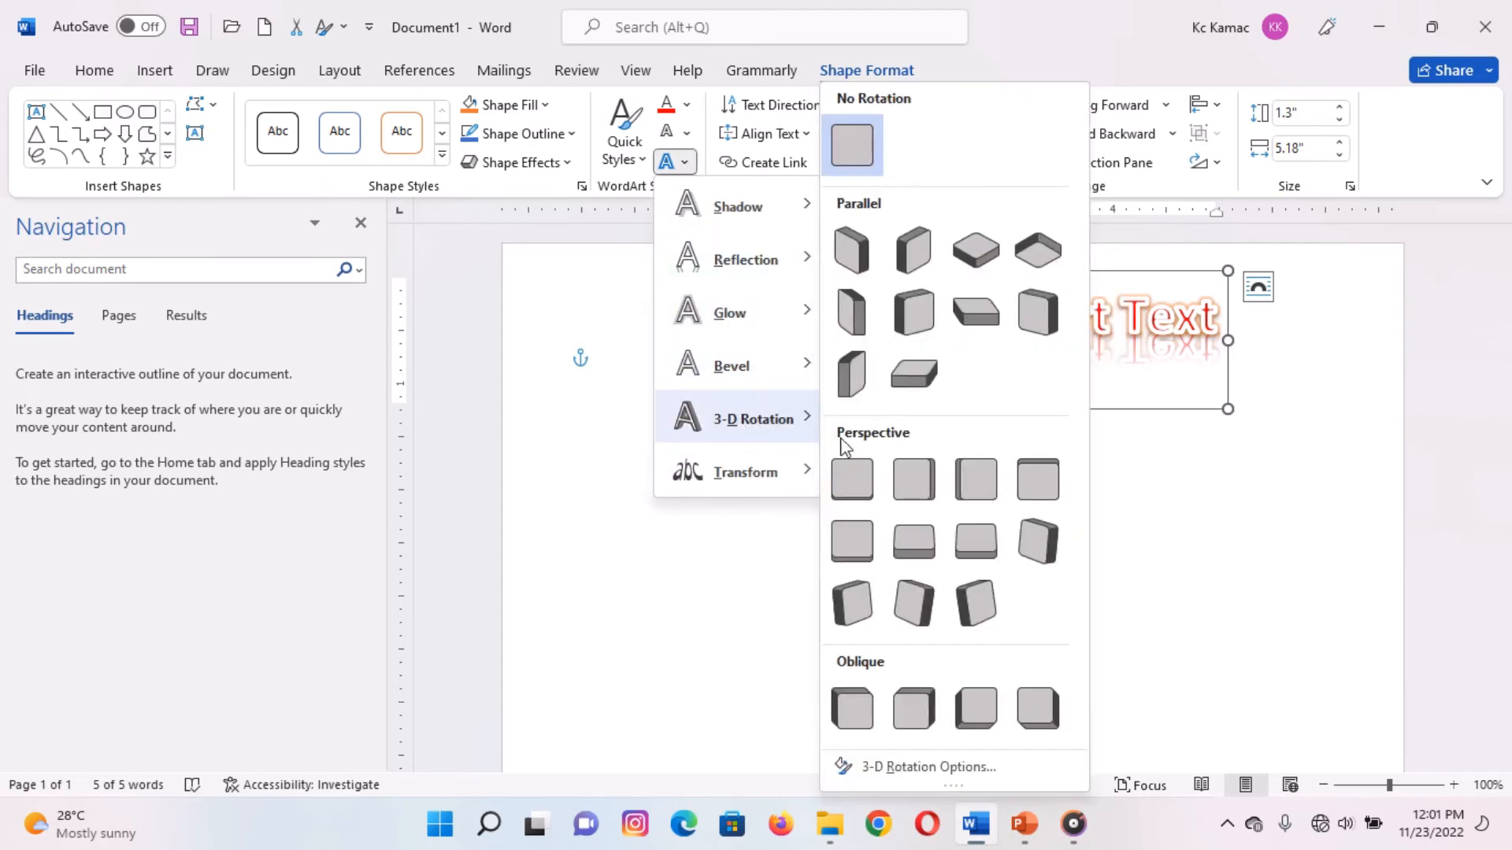
pyautogui.click(911, 478)
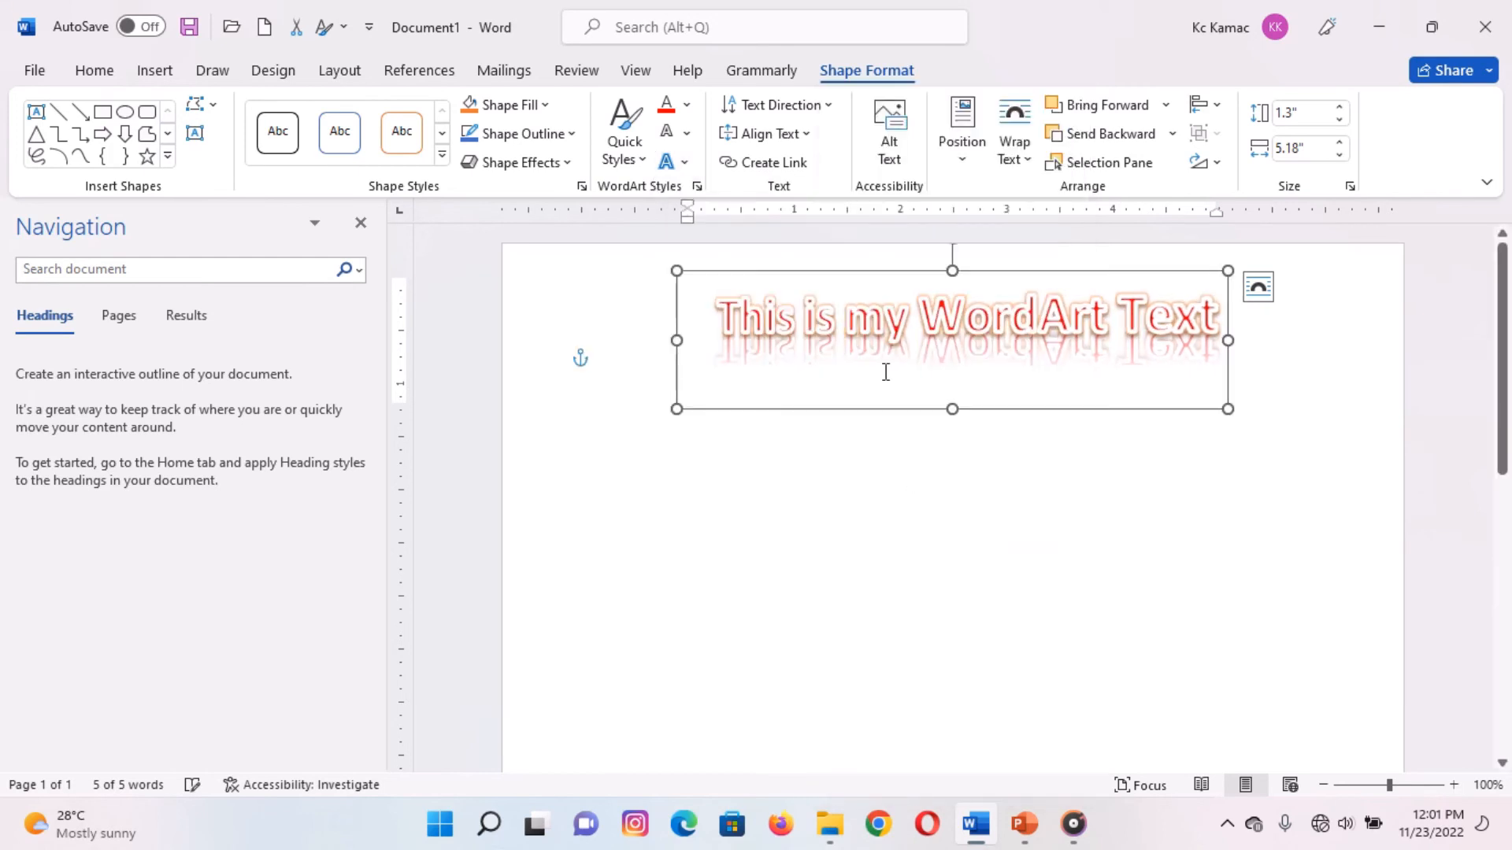
pyautogui.moveTo(974, 413); pyautogui.dragTo(1029, 689)
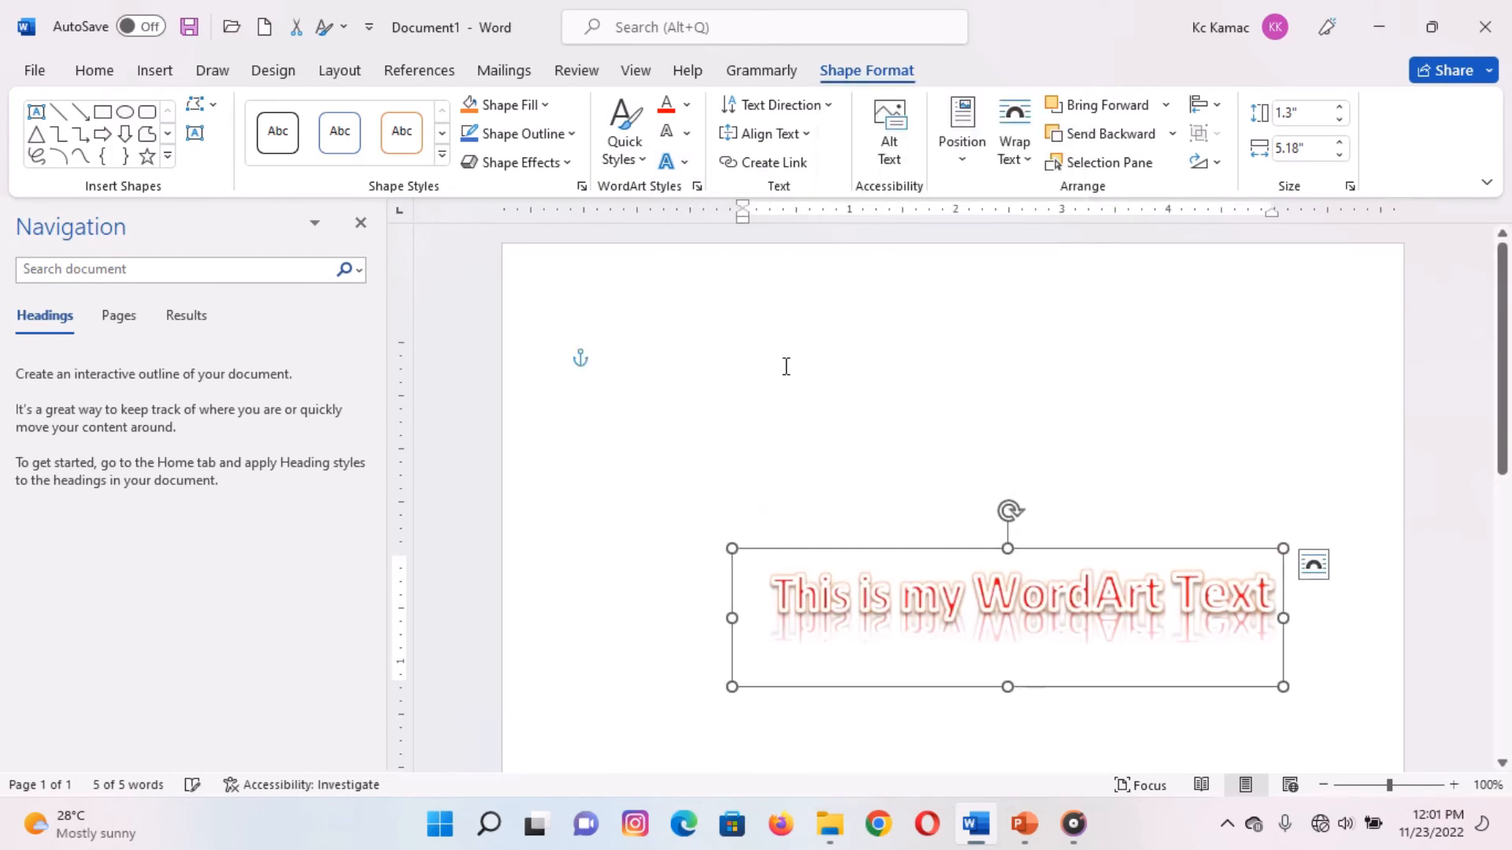
# Transform the text with the second warp in the fourth row and move the WordArt back up near the page's top margin
pyautogui.click(675, 162)
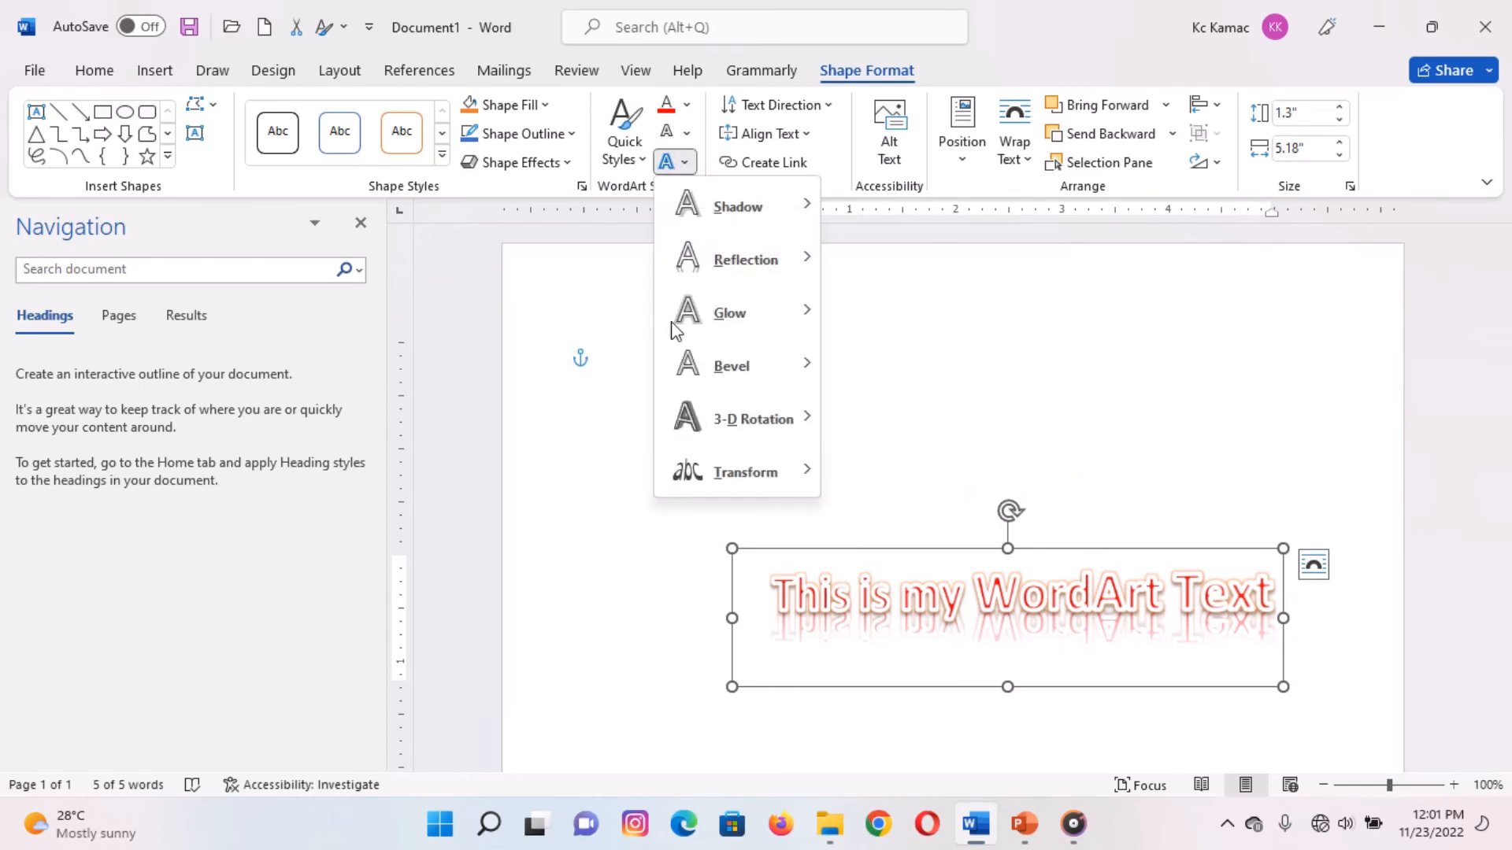
pyautogui.moveTo(712, 488)
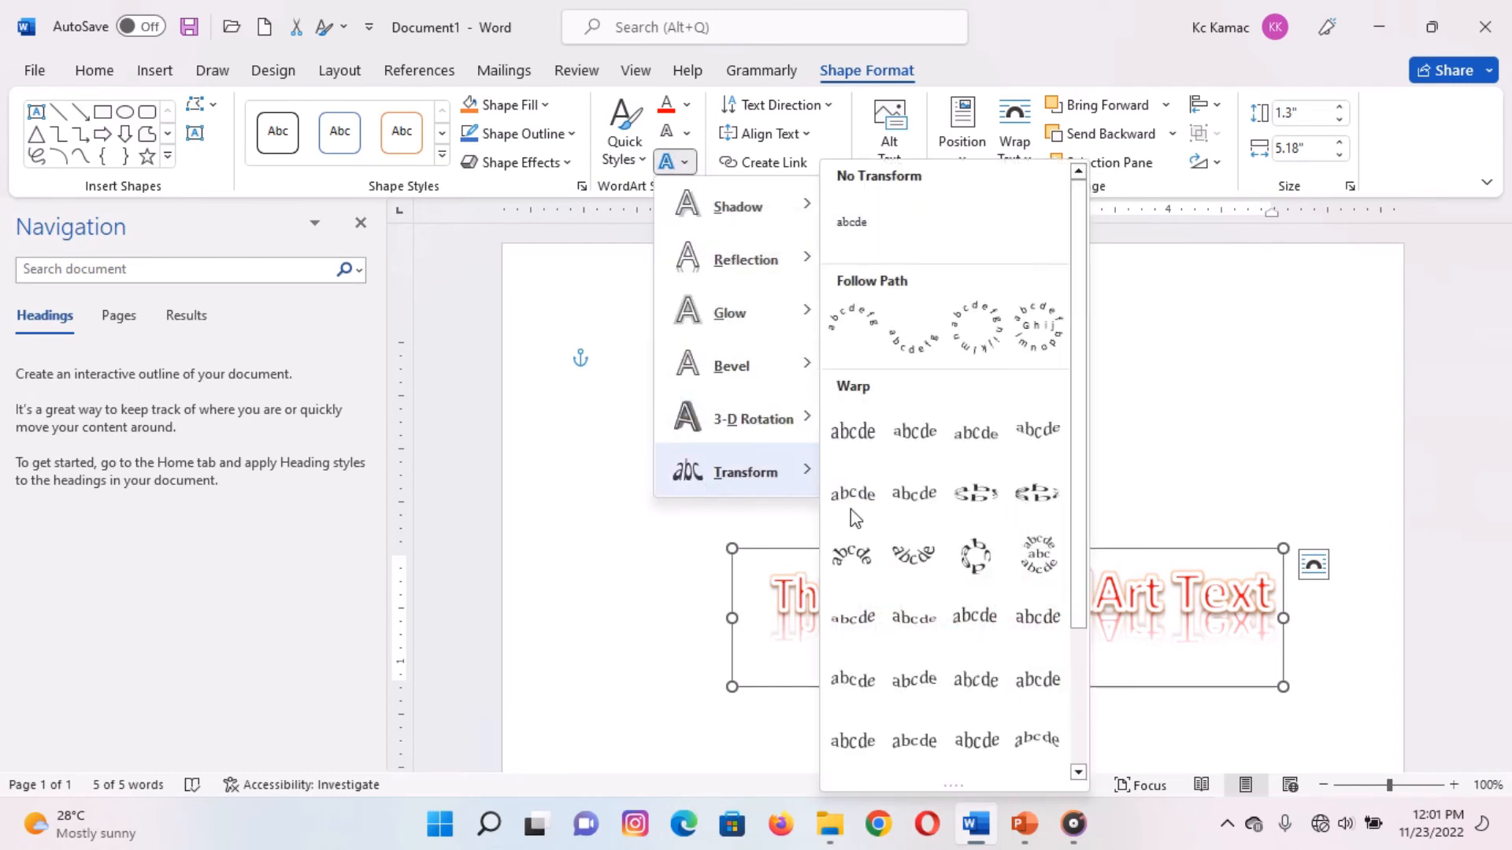
pyautogui.click(908, 613)
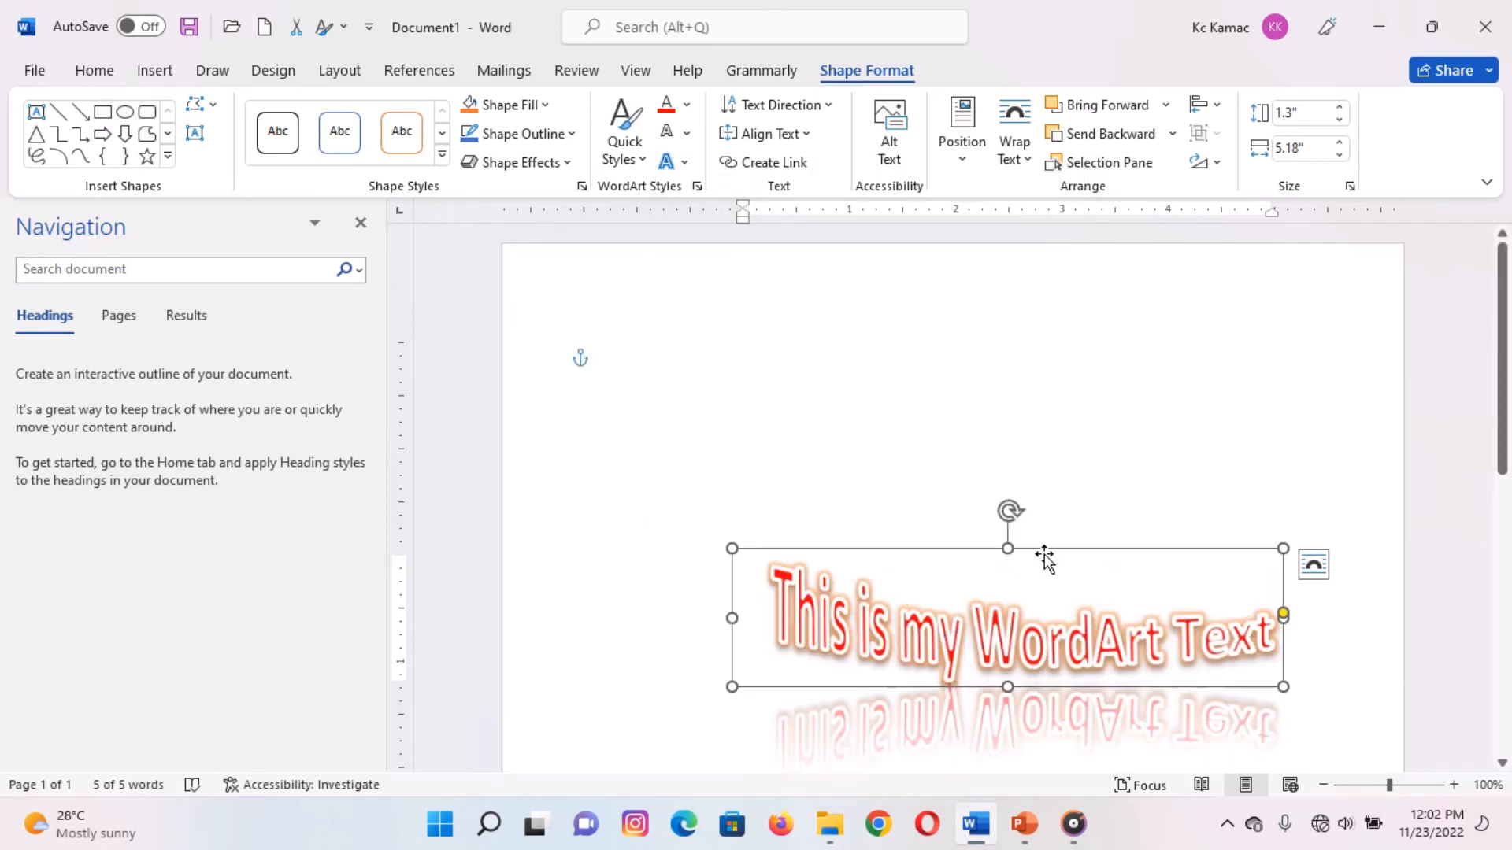
pyautogui.moveTo(1046, 555); pyautogui.dragTo(959, 443)
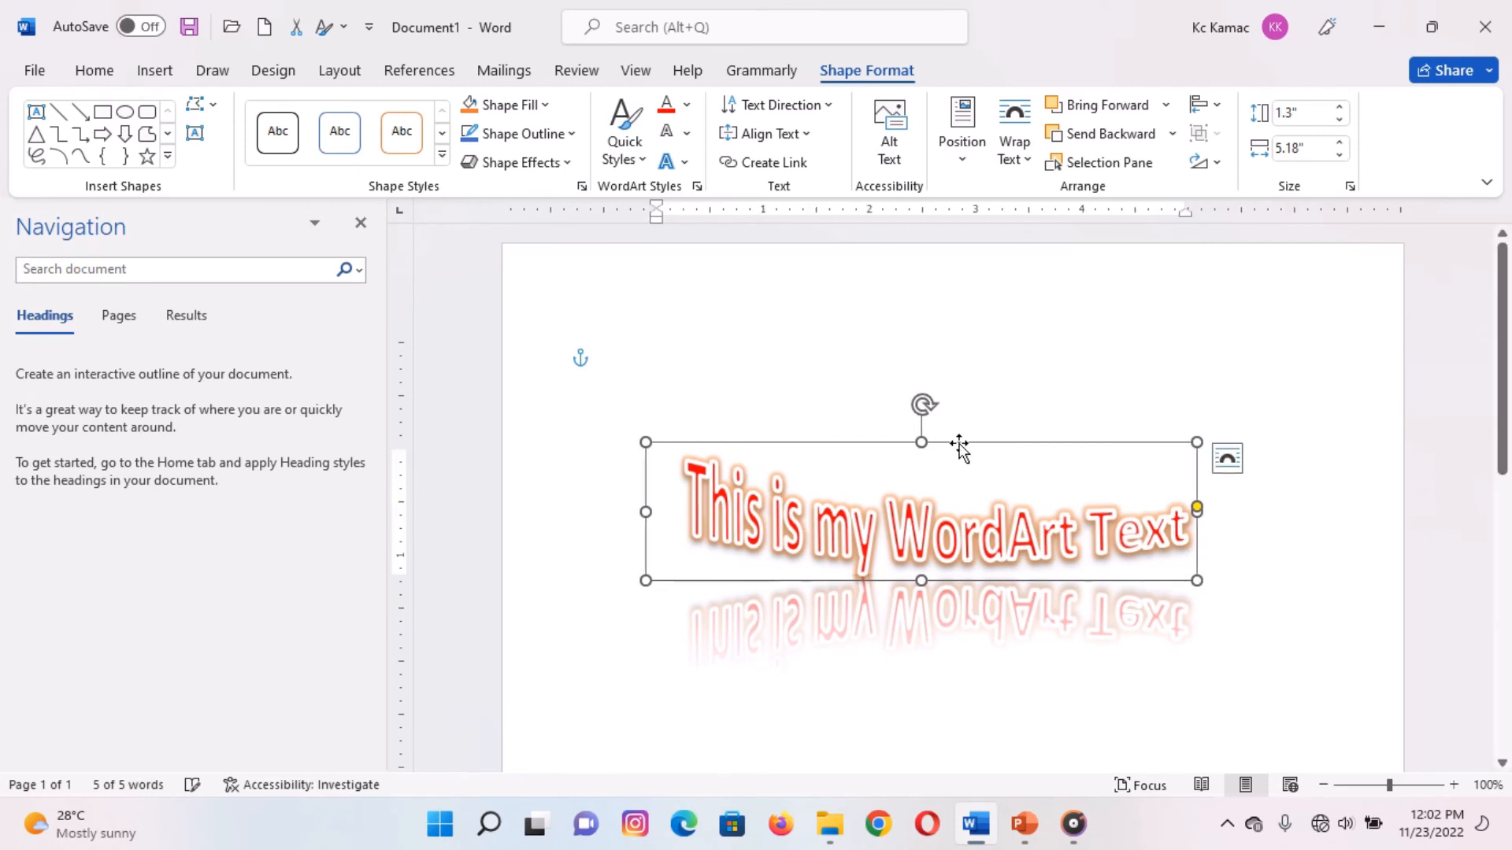
pyautogui.moveTo(960, 446); pyautogui.dragTo(956, 351)
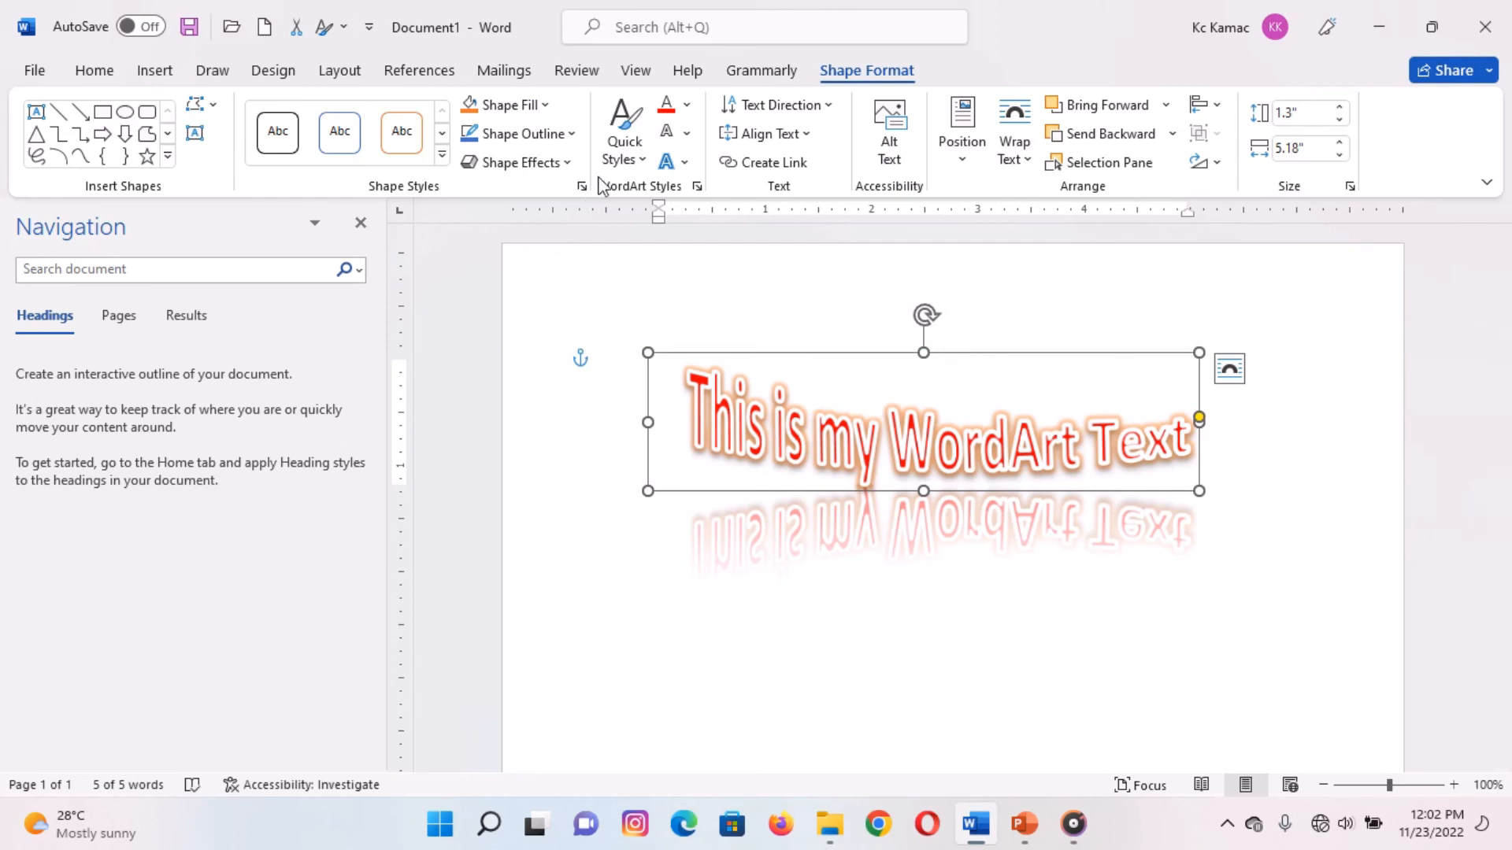
# Apply a bevel text effect to the warped WordArt lettering and deselect the WordArt
pyautogui.click(686, 164)
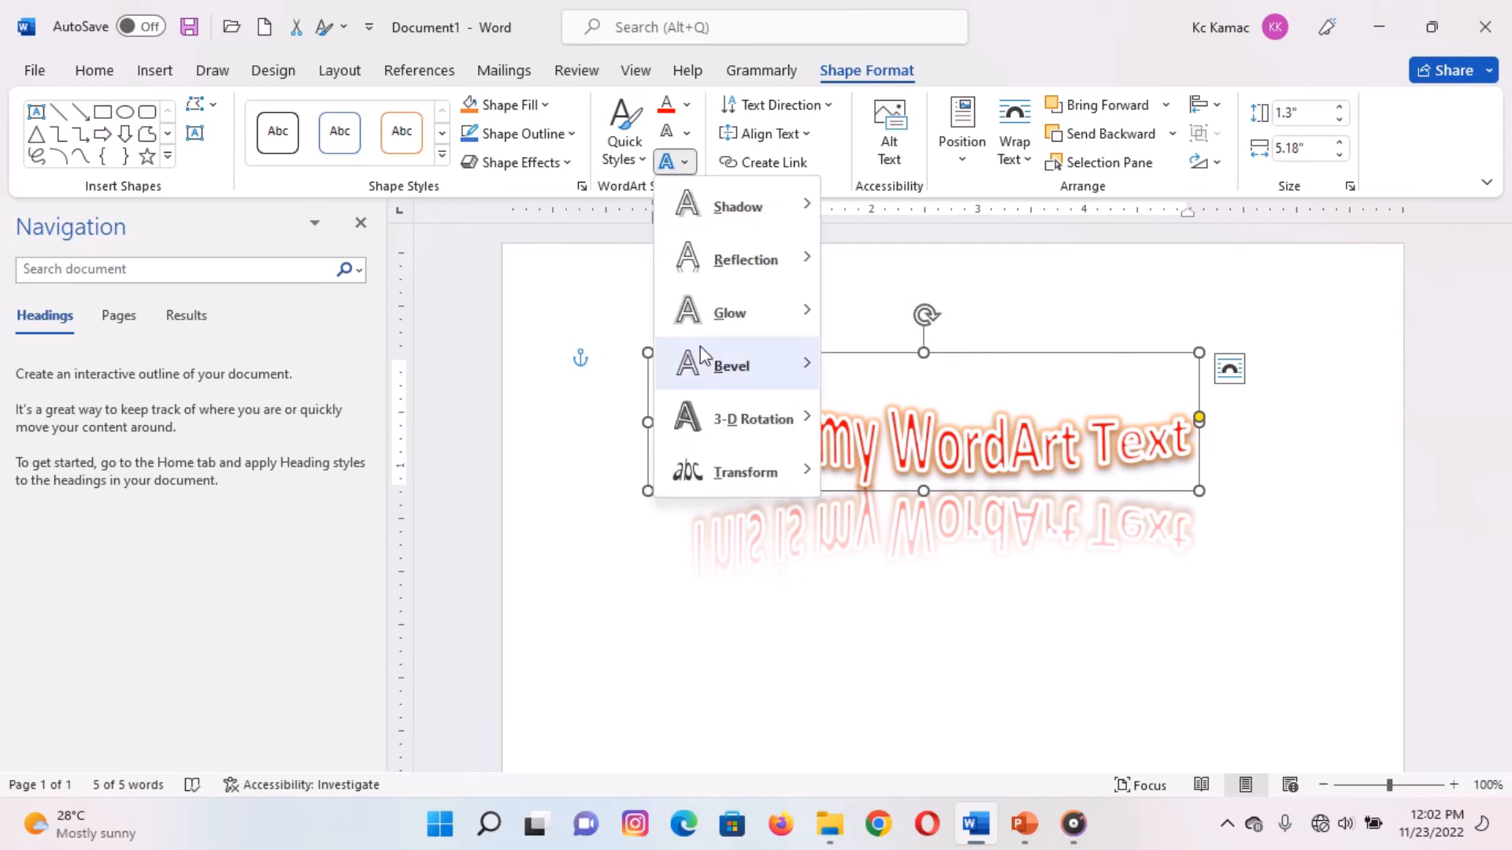
pyautogui.moveTo(703, 348)
pyautogui.click(918, 511)
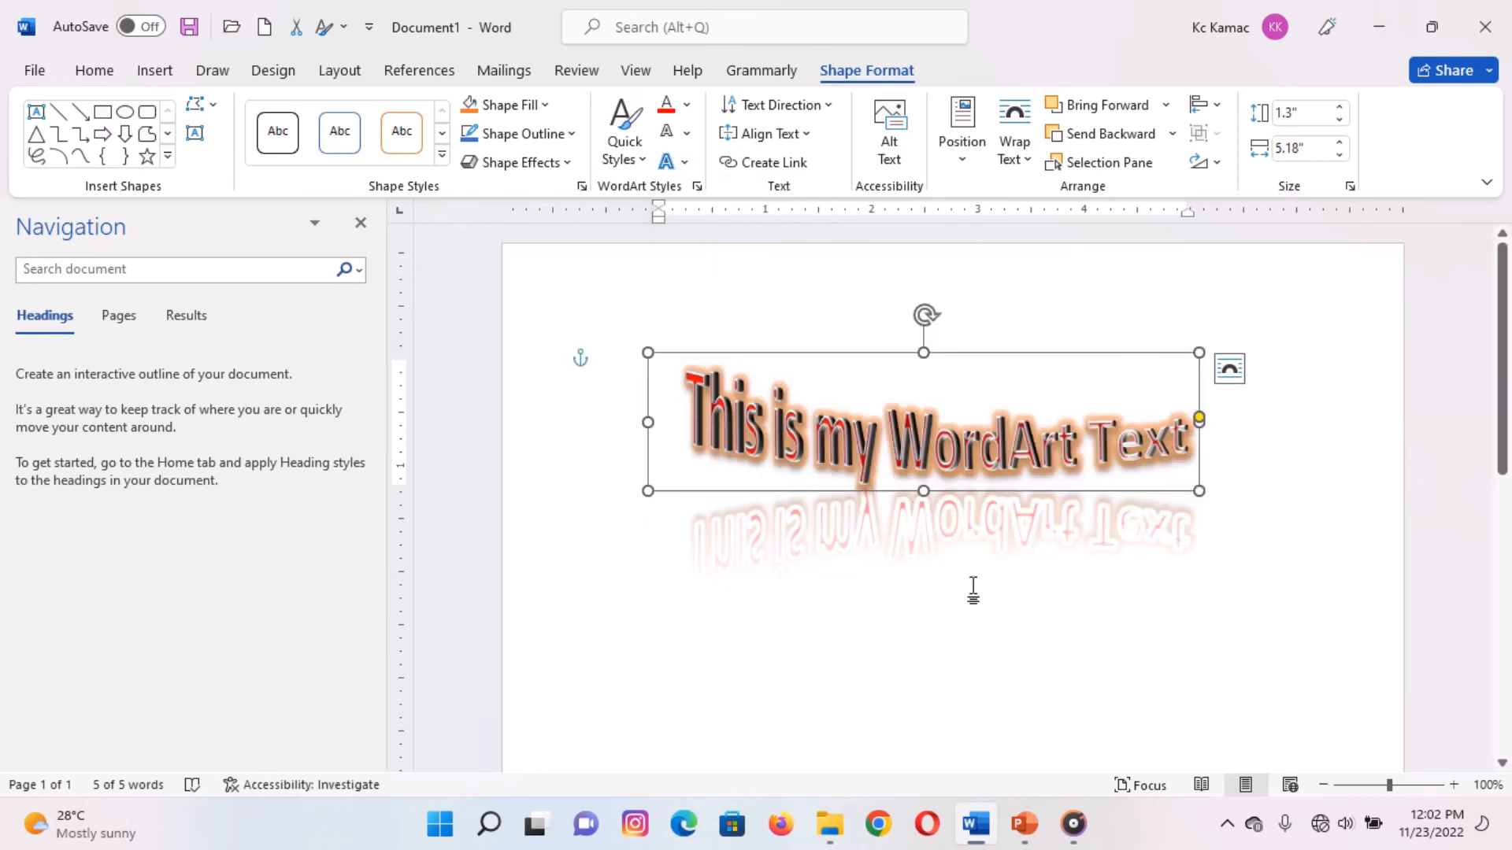
pyautogui.click(1013, 647)
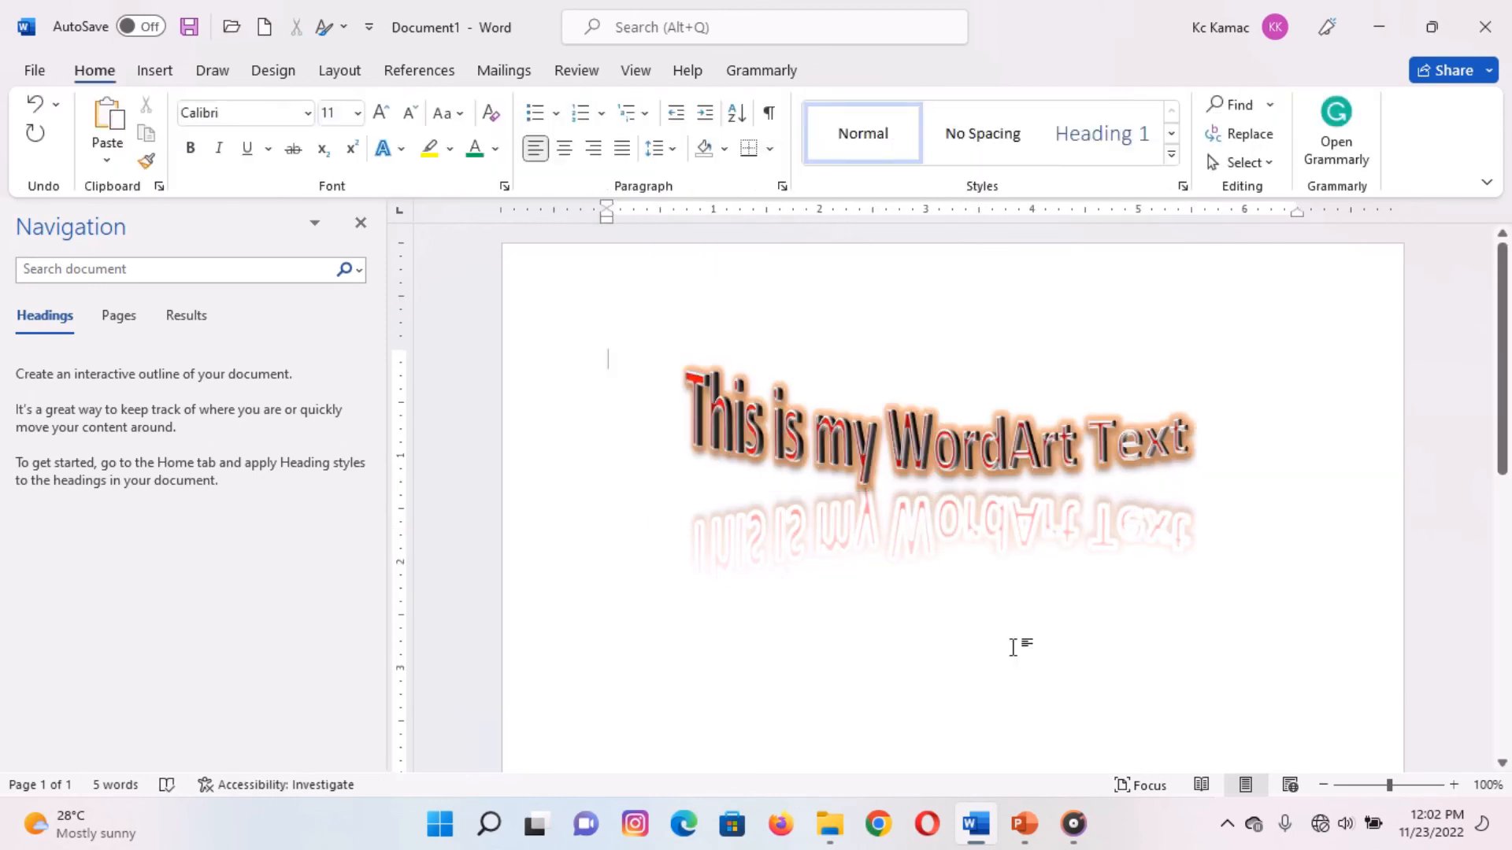